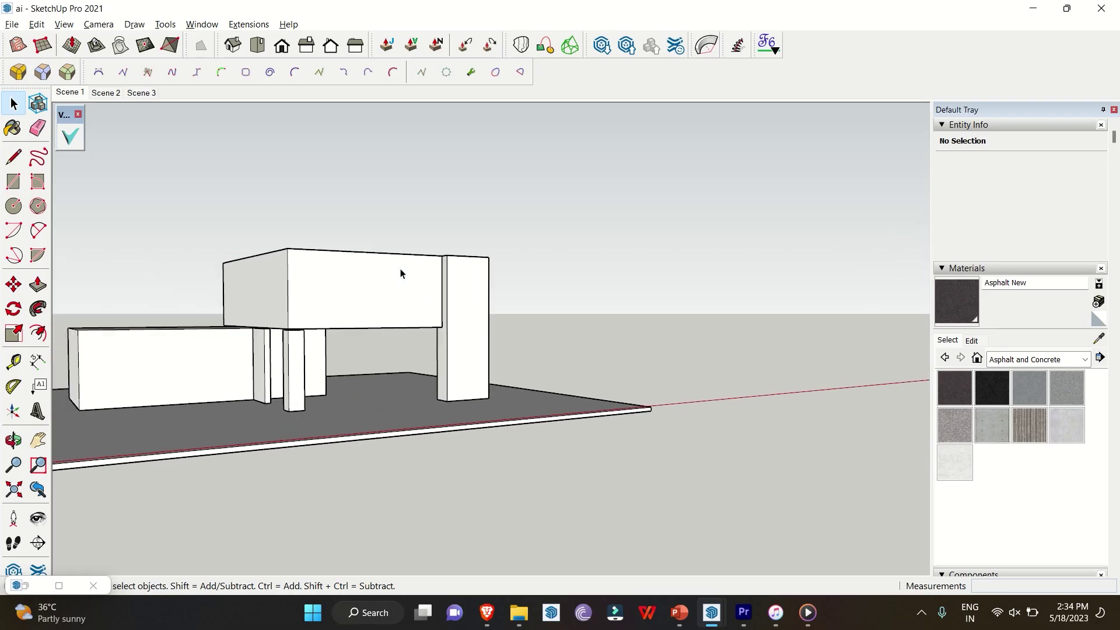
Orbit the untitled house model to view the whole building from a corner
middle_drag(425, 296, 387, 355)
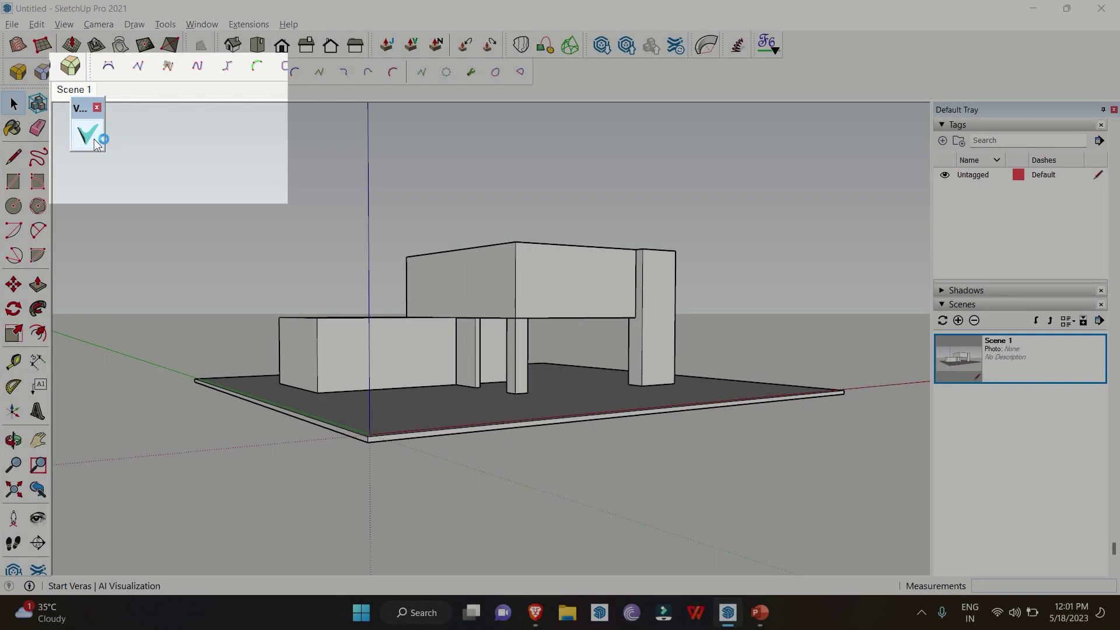
Launch Veras, shrink and place its window over the model, and begin the beach-house prompt
click(88, 132)
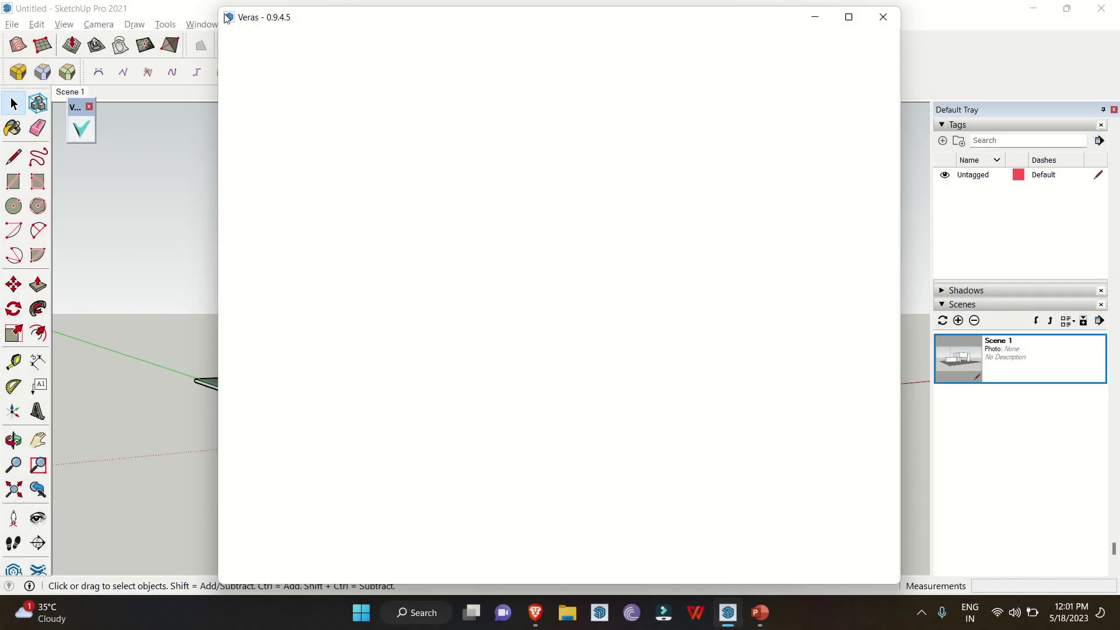
drag(216, 7, 258, 76)
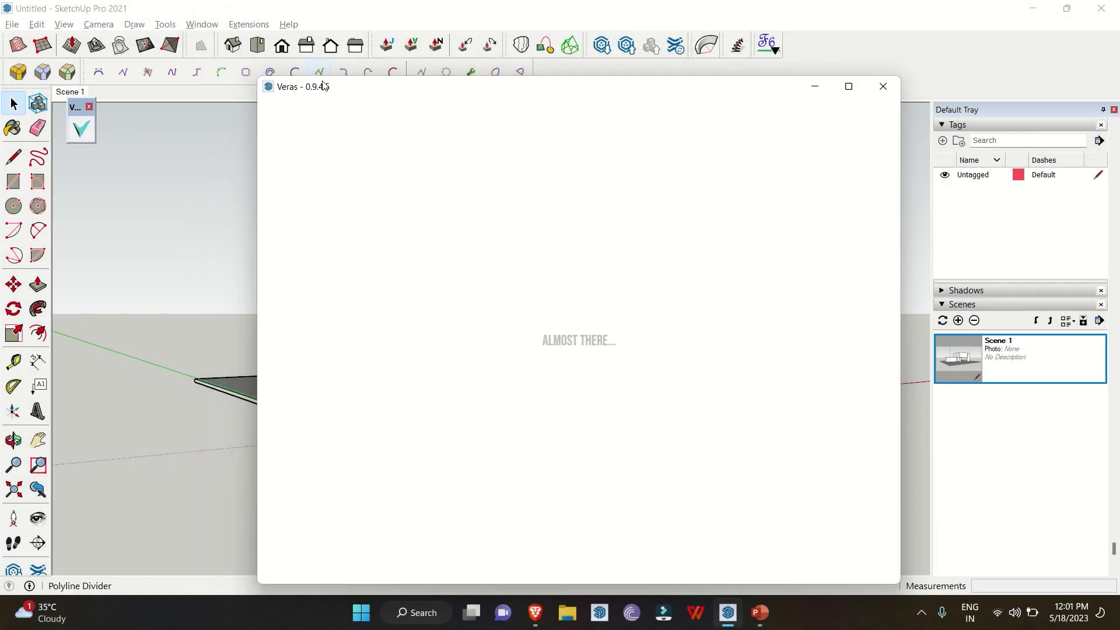
drag(322, 86, 247, 51)
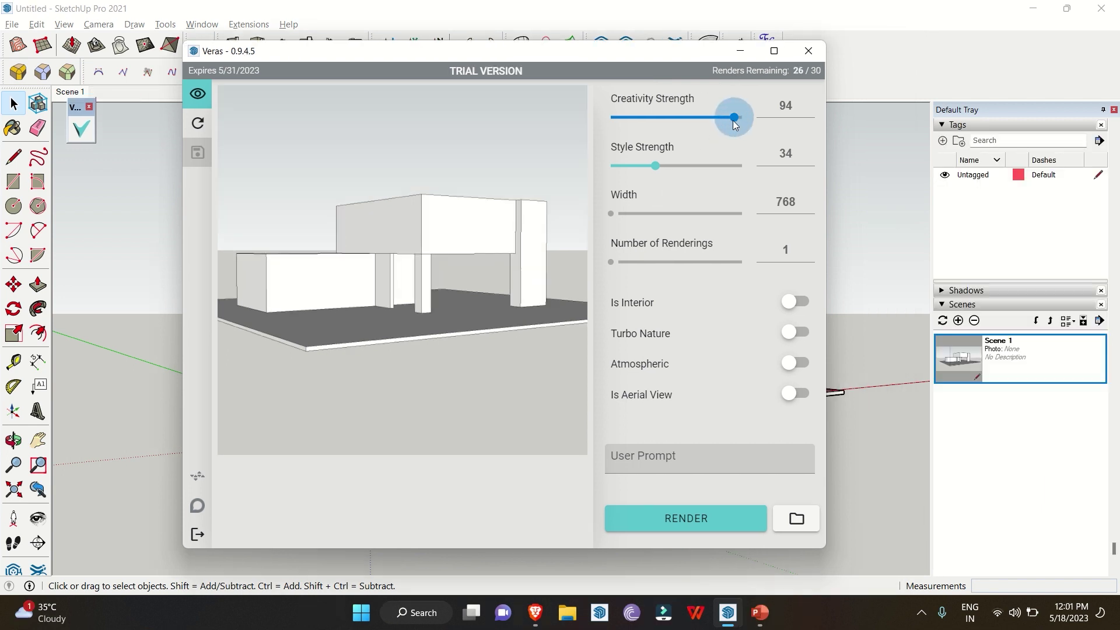
click(675, 464)
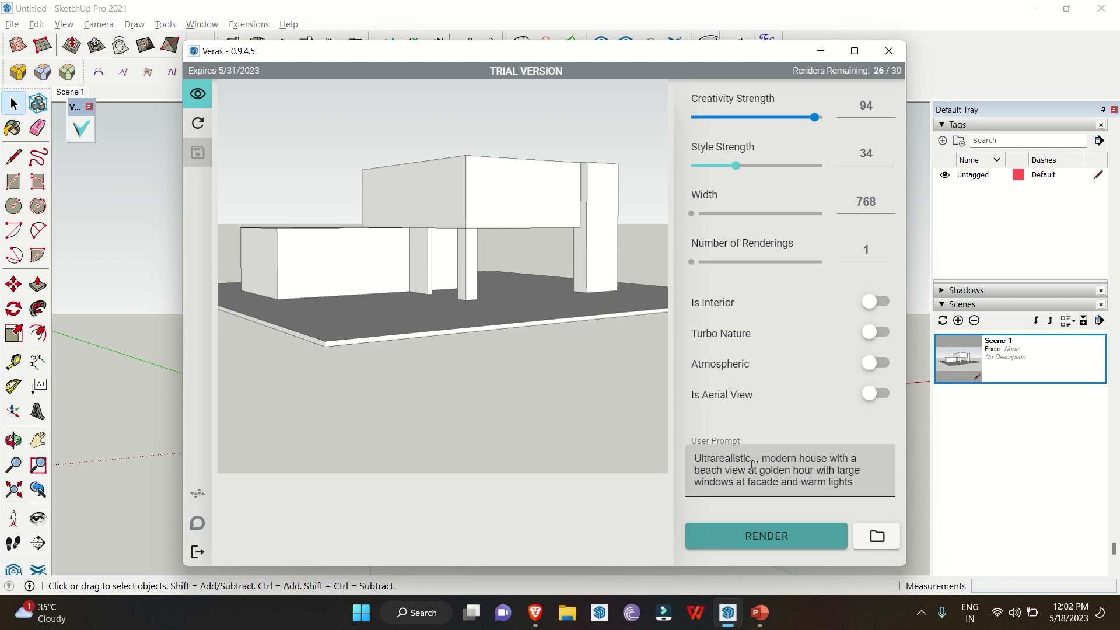
Finish the golden-hour beach house prompt, render it, and enlarge the Veras window
click(754, 460)
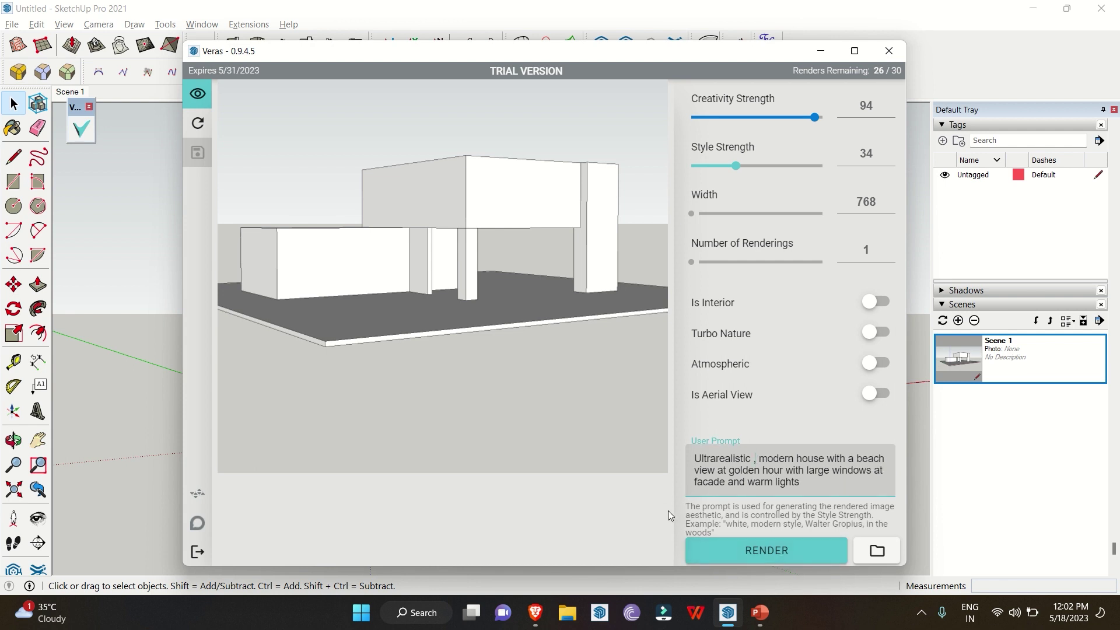
click(728, 550)
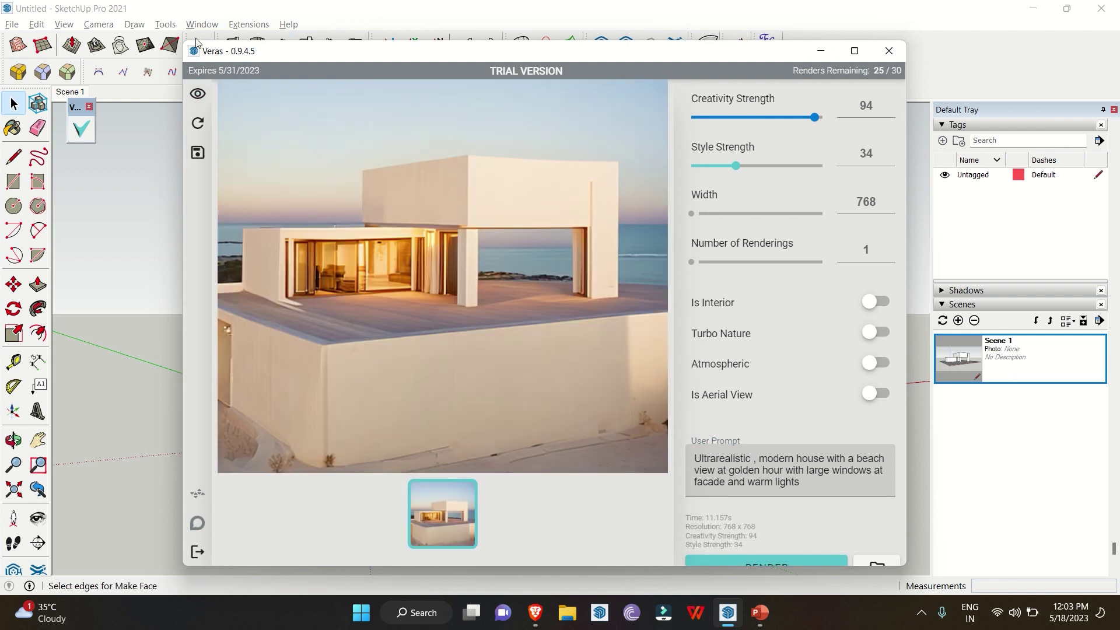
drag(184, 42, 136, 29)
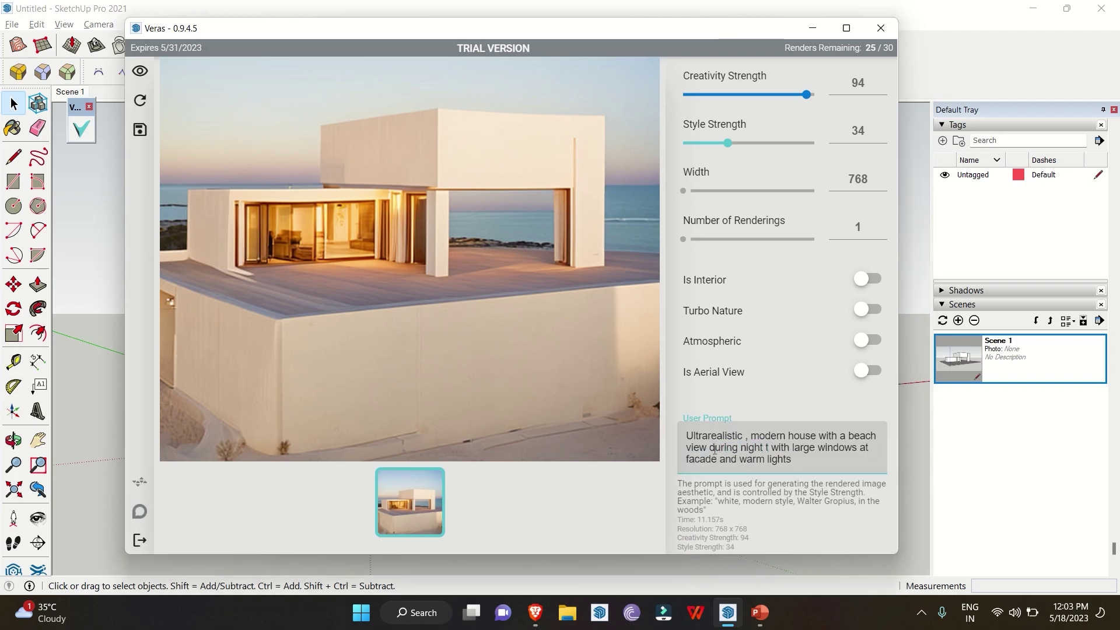
Maximize Veras and render the night-time prompt with glowing windows and grass roof
click(845, 29)
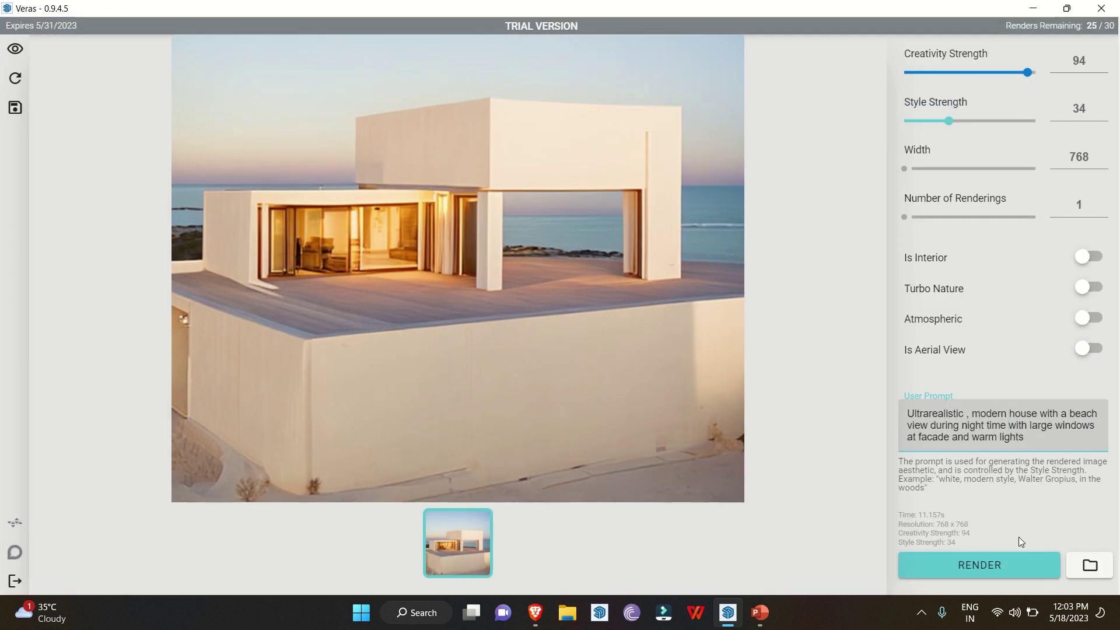
click(1008, 567)
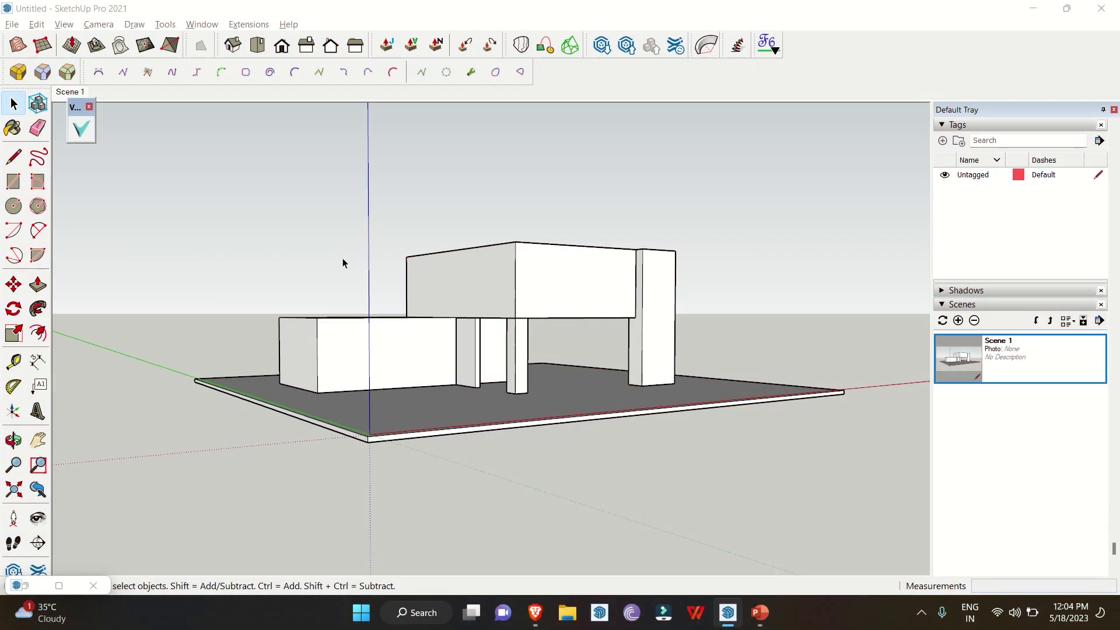
Update Scene 1 to the current model view
right_click(59, 95)
click(134, 153)
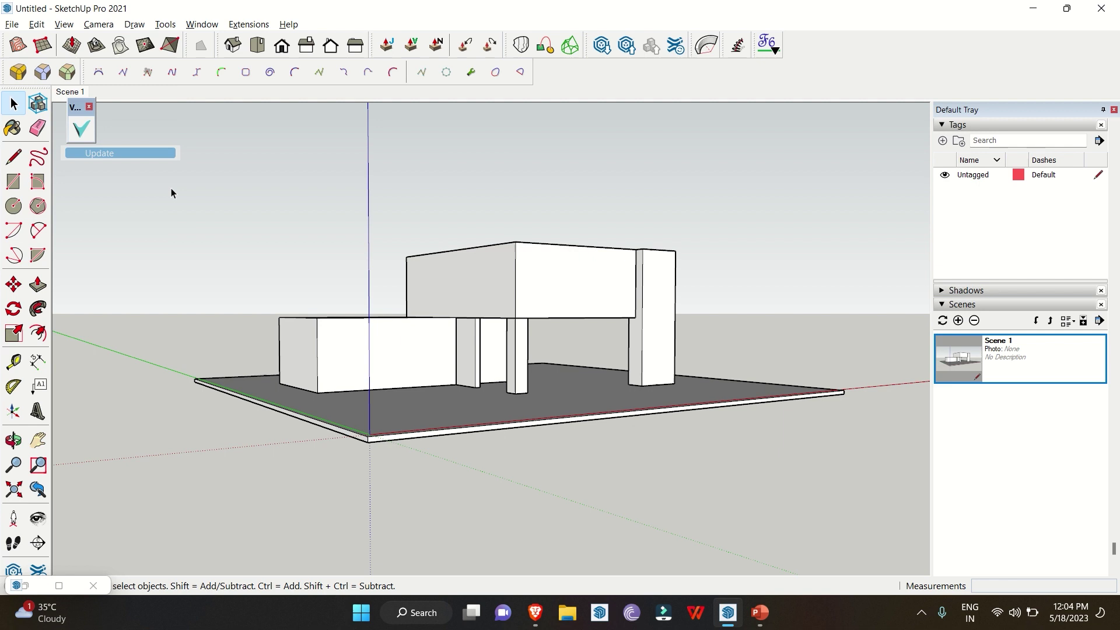
scroll(583, 301, up, 5)
Draw window rectangles on the upper block's end and long faces
key(r)
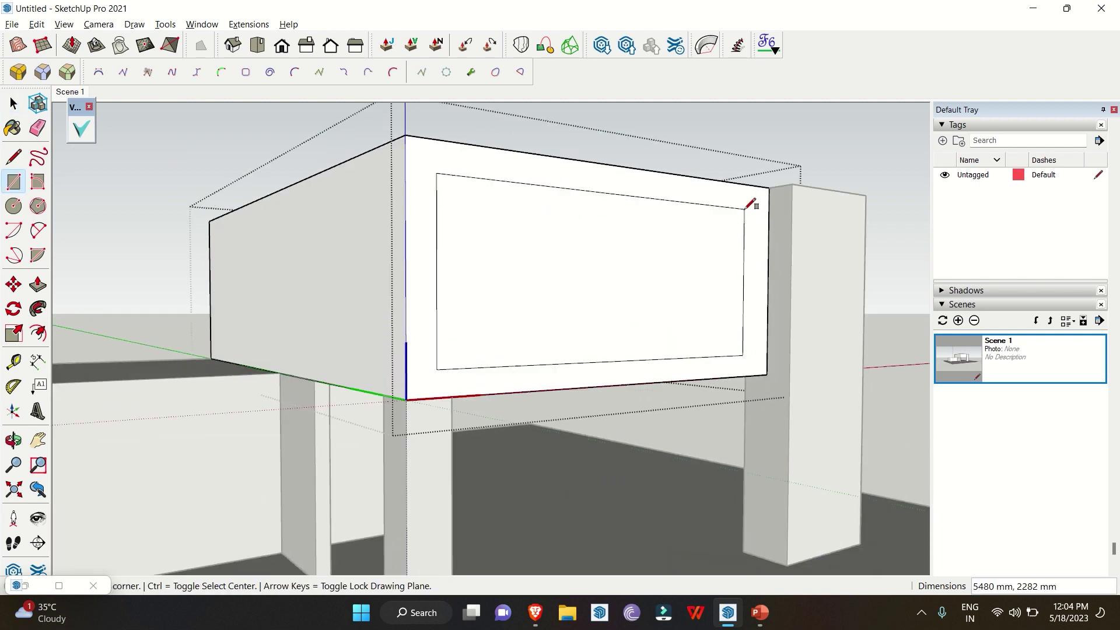
key(space)
click(635, 275)
mouse_move(624, 280)
middle_down()
mouse_move(447, 295)
mouse_move(535, 380)
middle_up()
key(r)
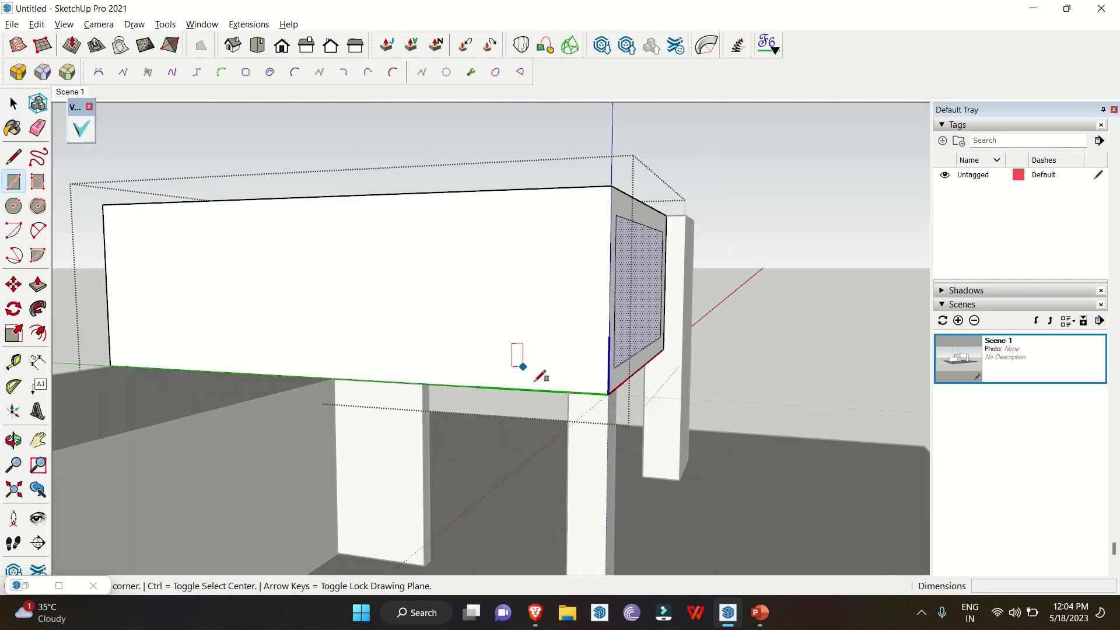
click(185, 220)
key(space)
Turn the window faces into Lattice Maker windows with Gray frames, Glass panes, 50 mm width
click(245, 25)
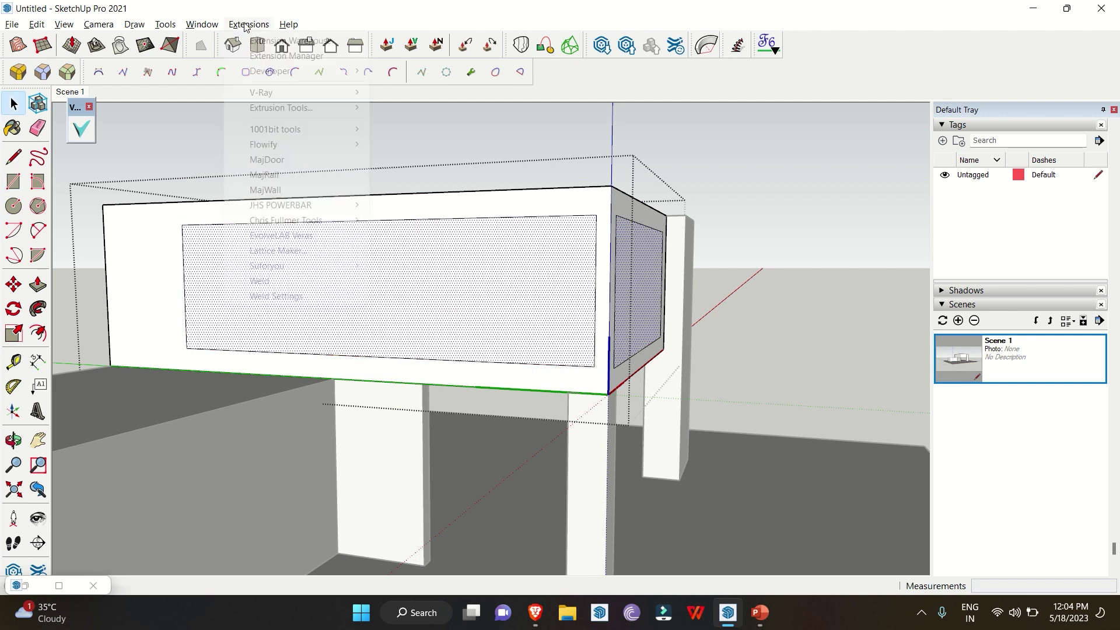
click(291, 251)
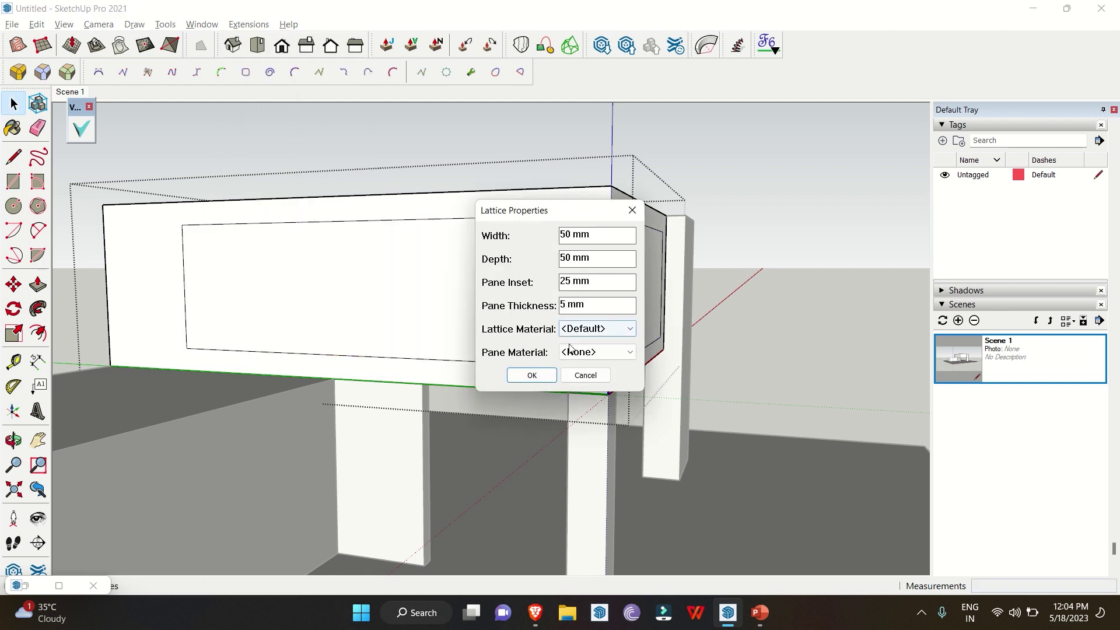
click(587, 329)
click(589, 450)
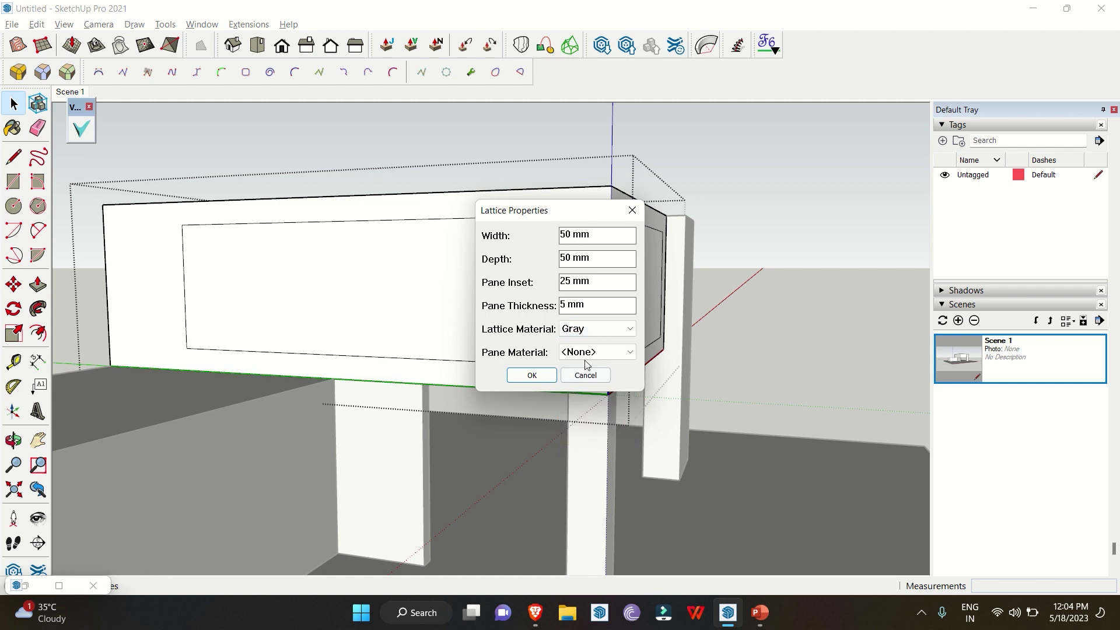
click(586, 353)
click(578, 396)
click(517, 248)
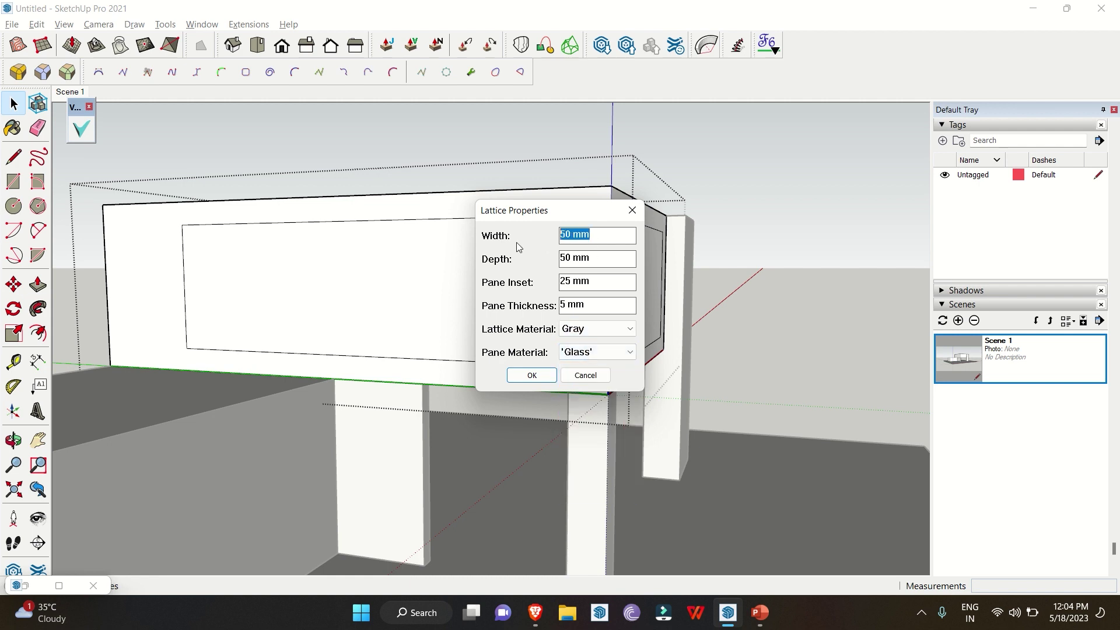
click(532, 375)
Draw a door rectangle at the base of the wall
middle_drag(536, 388, 434, 467)
scroll(435, 467, up, 5)
key(r)
click(431, 481)
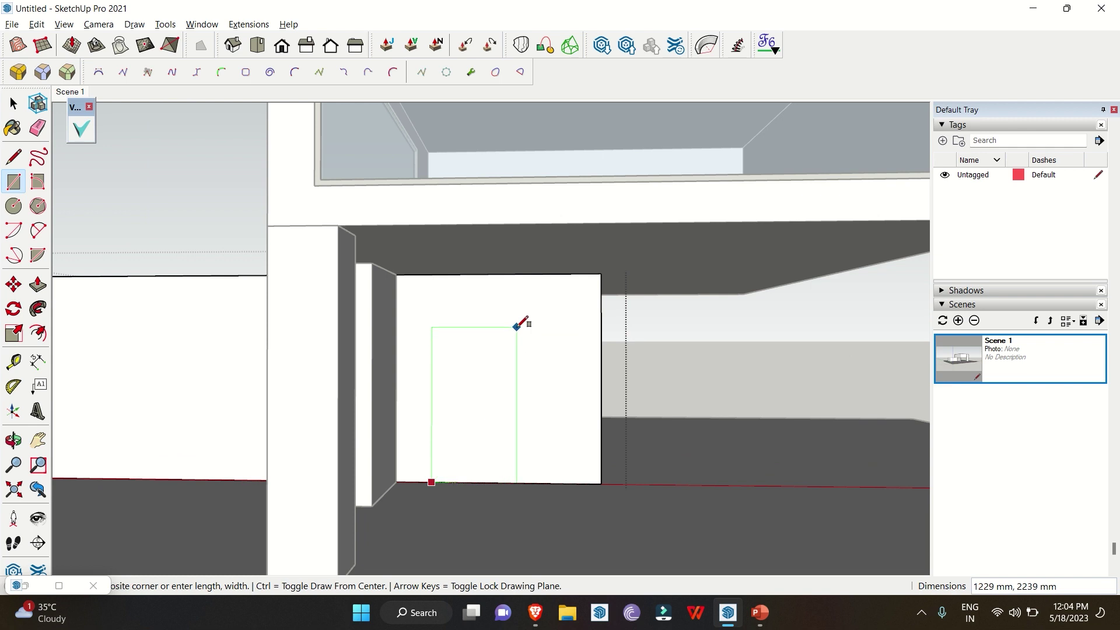
click(517, 325)
key(space)
scroll(520, 388, down, 3)
Paint the door face with Wood Veneer 01 from the Wood library
click(495, 418)
key(b)
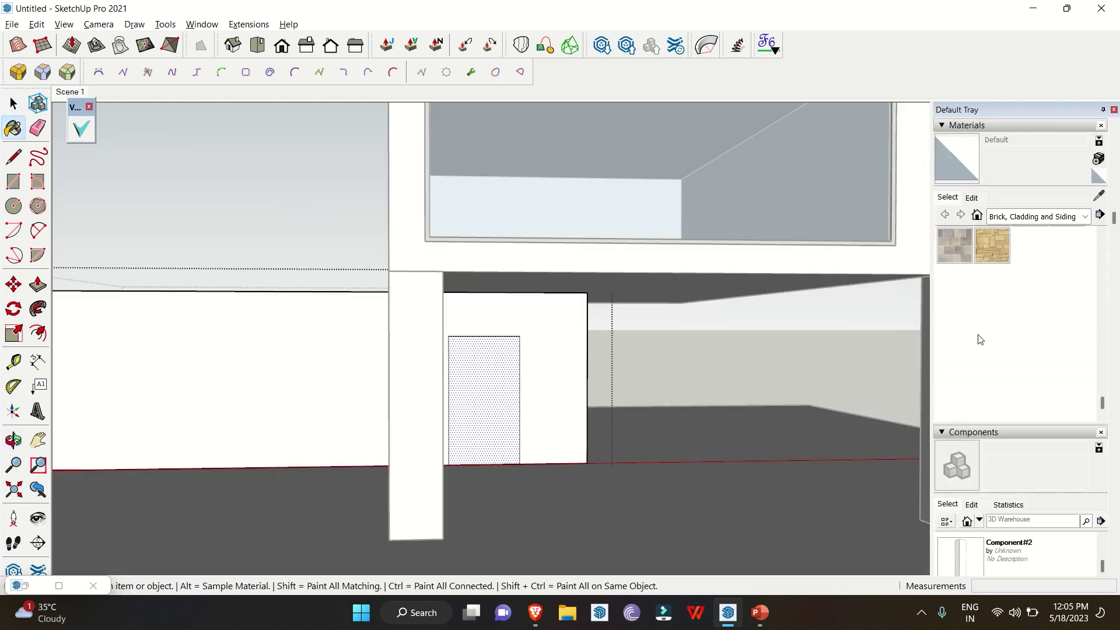
click(1012, 219)
click(1028, 401)
click(1028, 318)
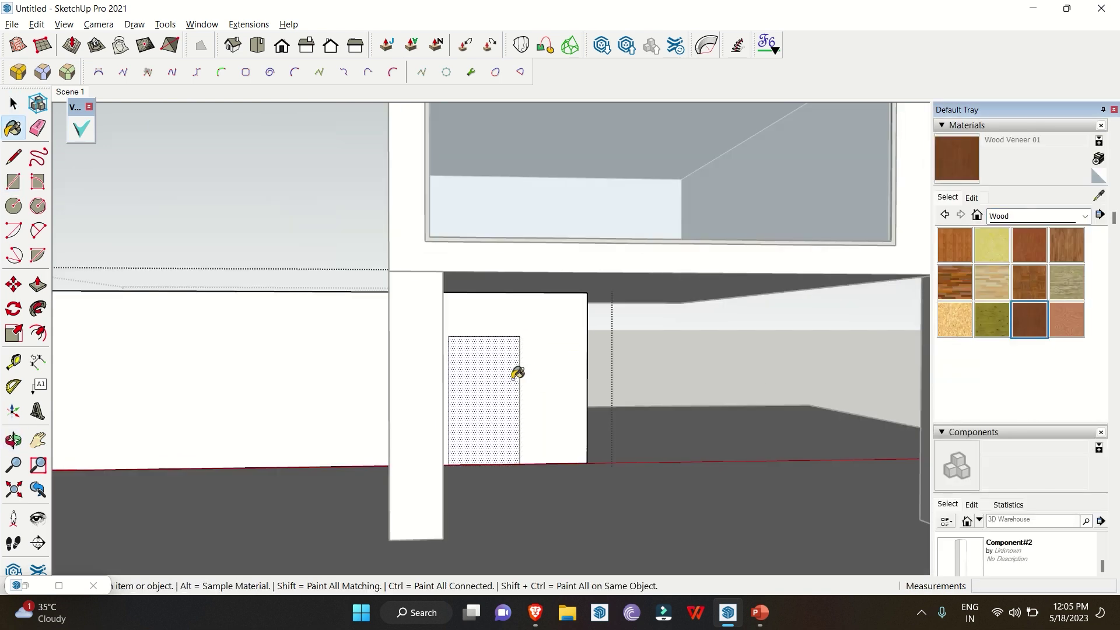
click(517, 373)
Draw a long window rectangle on the lower block
key(space)
scroll(516, 373, down, 5)
mouse_move(712, 363)
middle_down()
mouse_move(633, 407)
mouse_move(239, 440)
middle_up()
key(r)
click(239, 437)
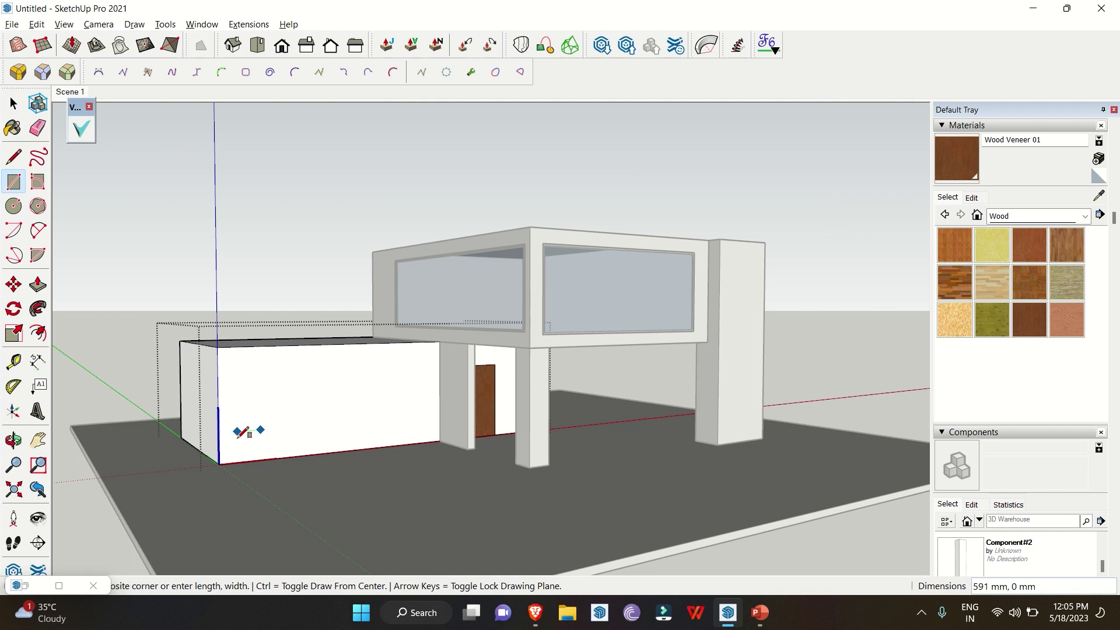
scroll(414, 375, up, 2)
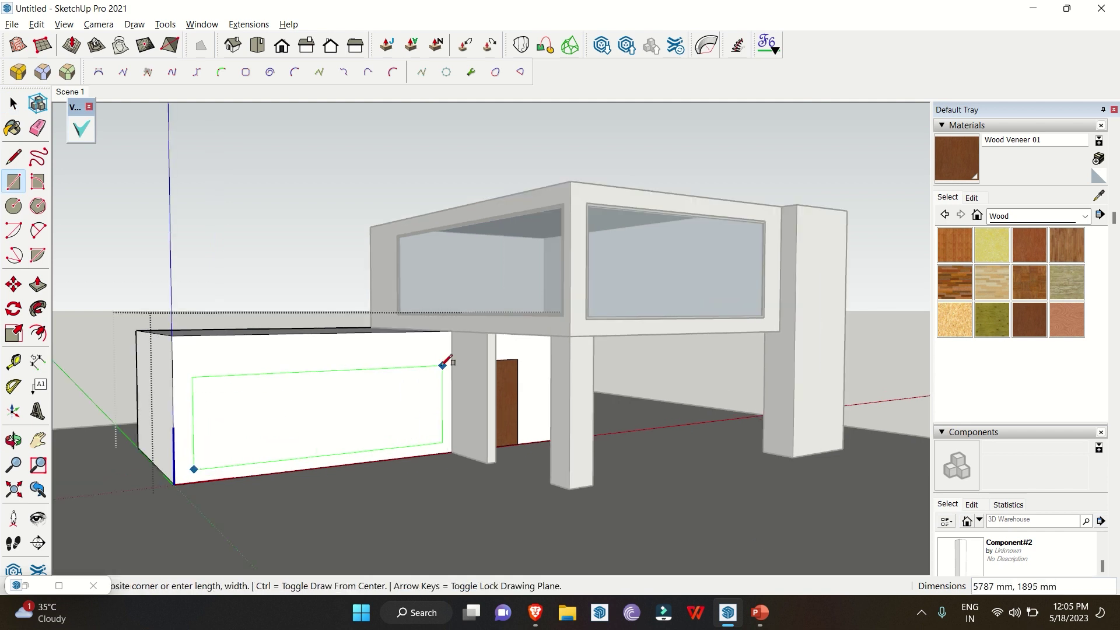
click(443, 365)
key(space)
Convert the lower window face into a lattice window with Lattice Maker
click(249, 24)
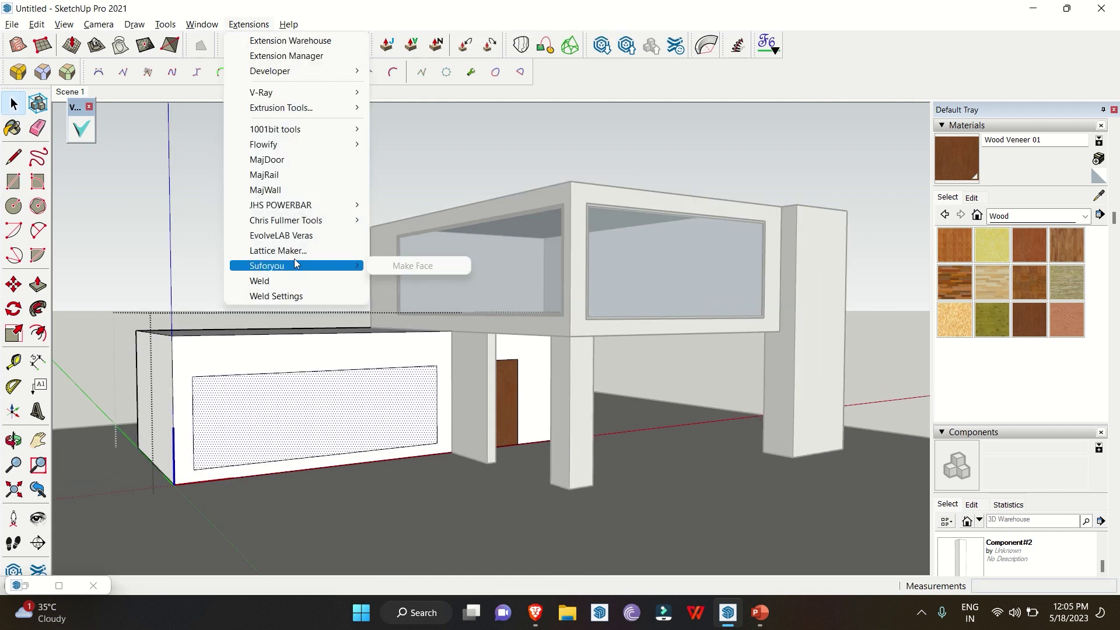
click(294, 252)
click(532, 373)
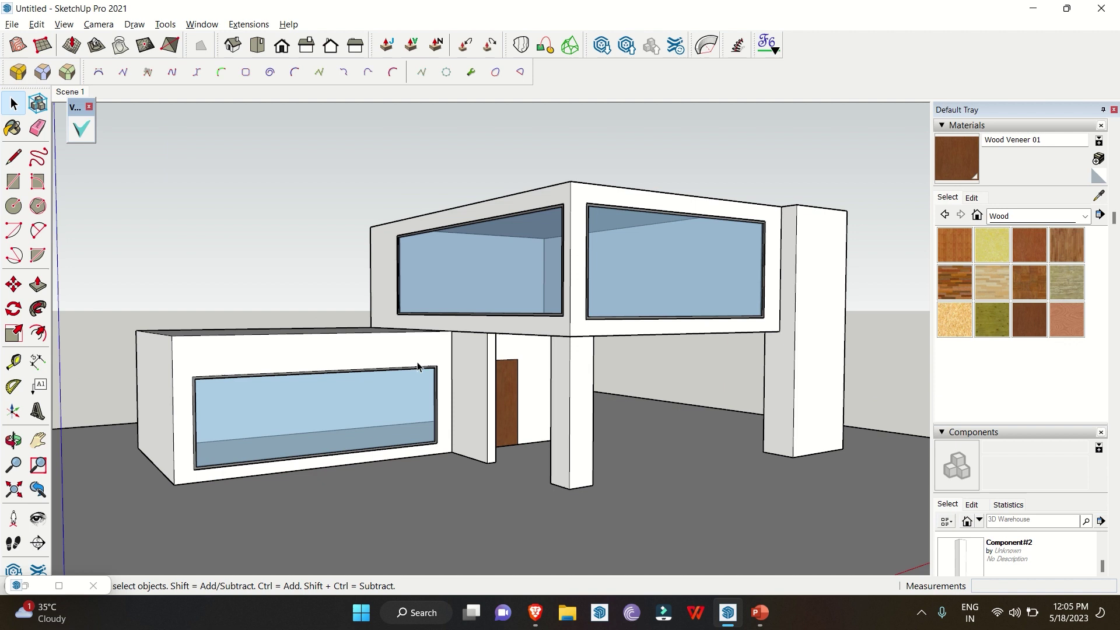
Change the prompt to 'surrounded by forest with a little warm light inside greenary all around' and enable Turbo Nature
scroll(417, 366, down, 3)
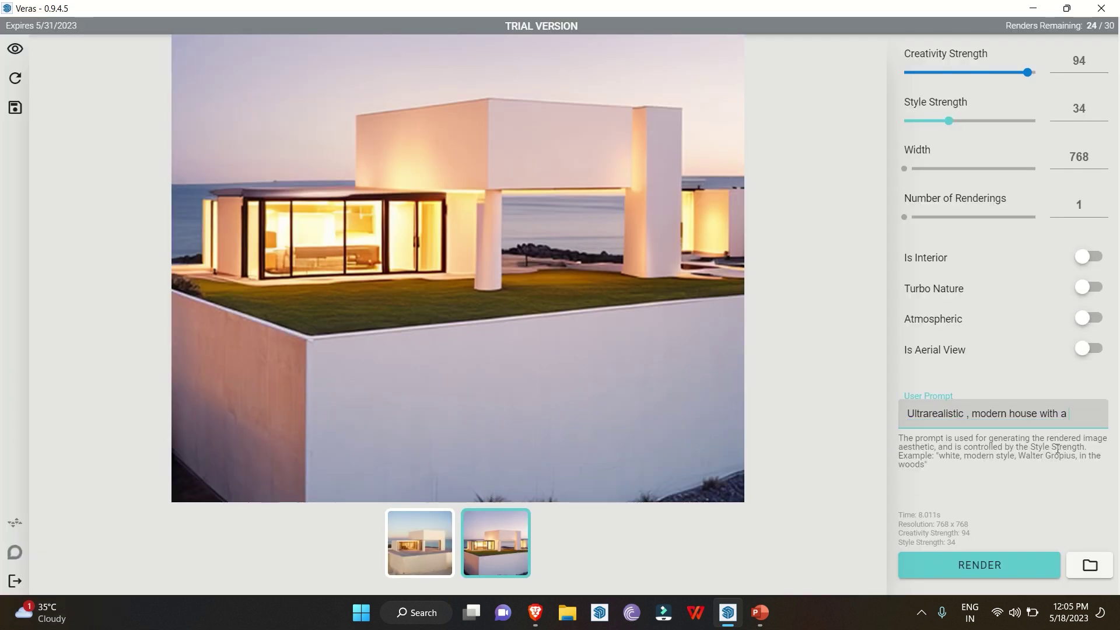
key(BackSpace)
key(BackSpace)
key(BackSpace)
key(BackSpace)
key(BackSpace)
key(BackSpace)
text(surrounded by forest warm)
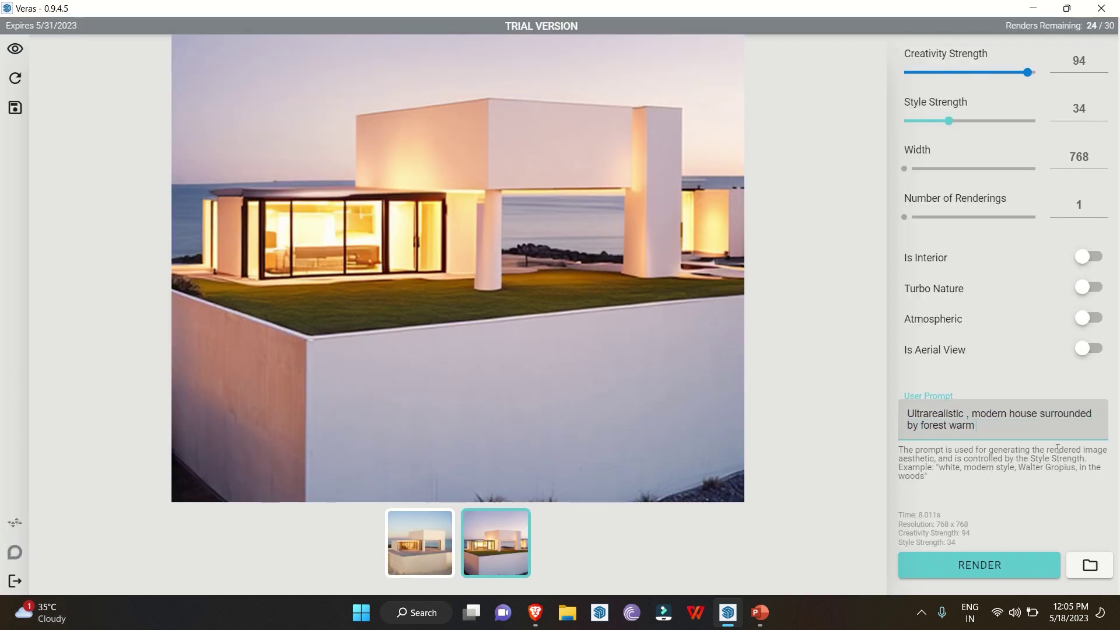
key(BackSpace)
key(BackSpace)
key(BackSpace)
key(BackSpace)
text(dir)
key(BackSpace)
key(BackSpace)
key(BackSpace)
text(little warm light inside)
text(with a )
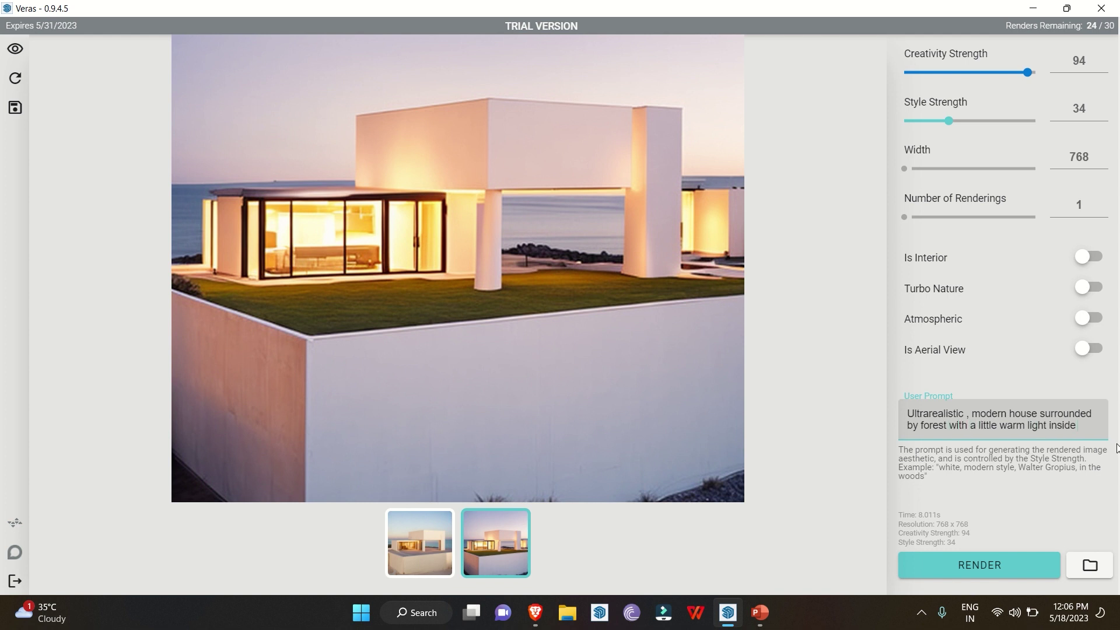
text( greenary all aro)
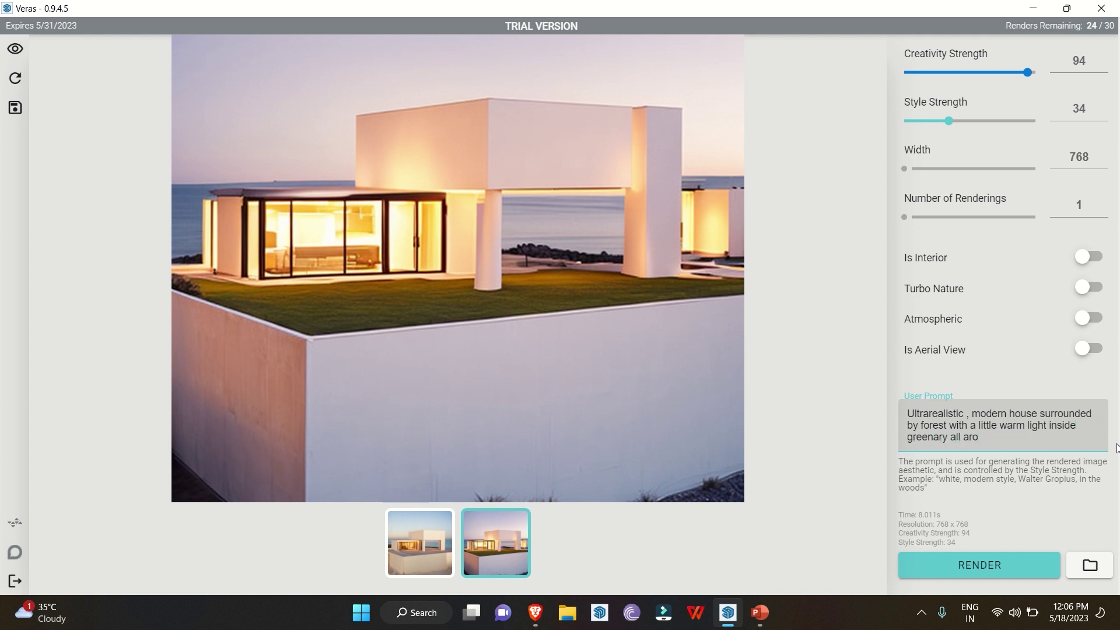
text(und.)
double_click(928, 436)
click(1092, 285)
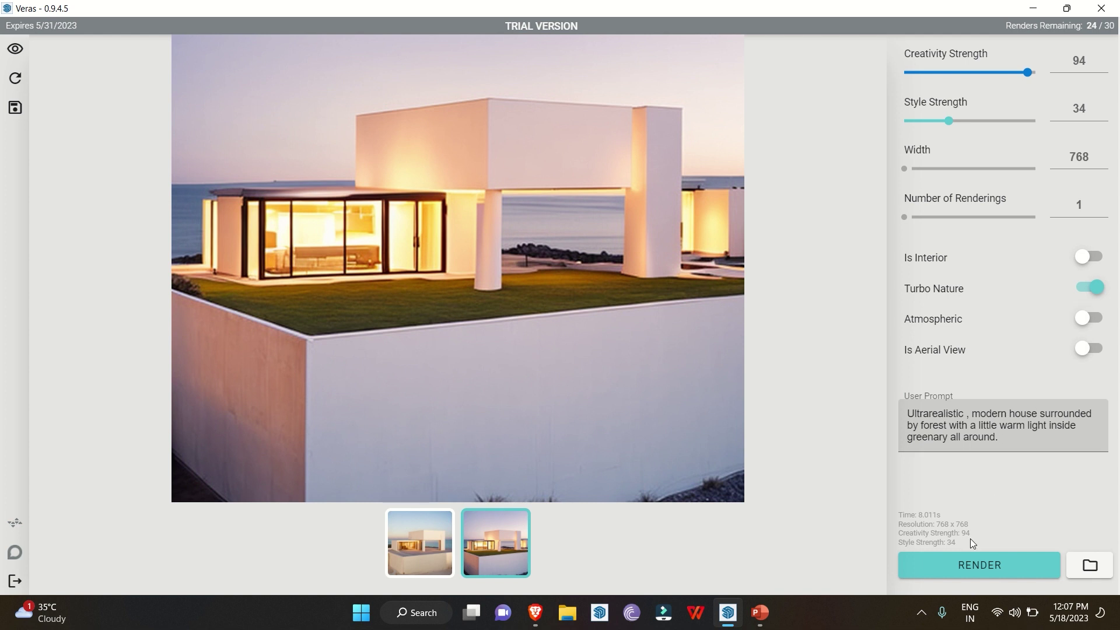
Render the forest prompt with Turbo Nature, then switch on Atmospheric
click(970, 569)
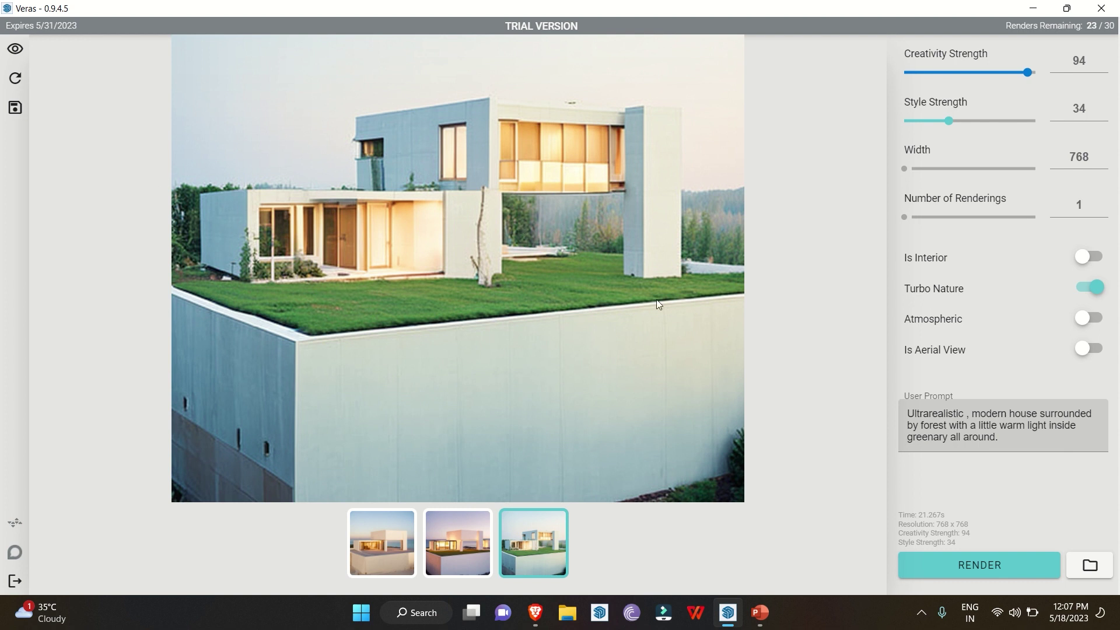
click(1090, 319)
Set Creativity Strength to 77, add 'all around' after 'by forest', and render
drag(1027, 73, 994, 76)
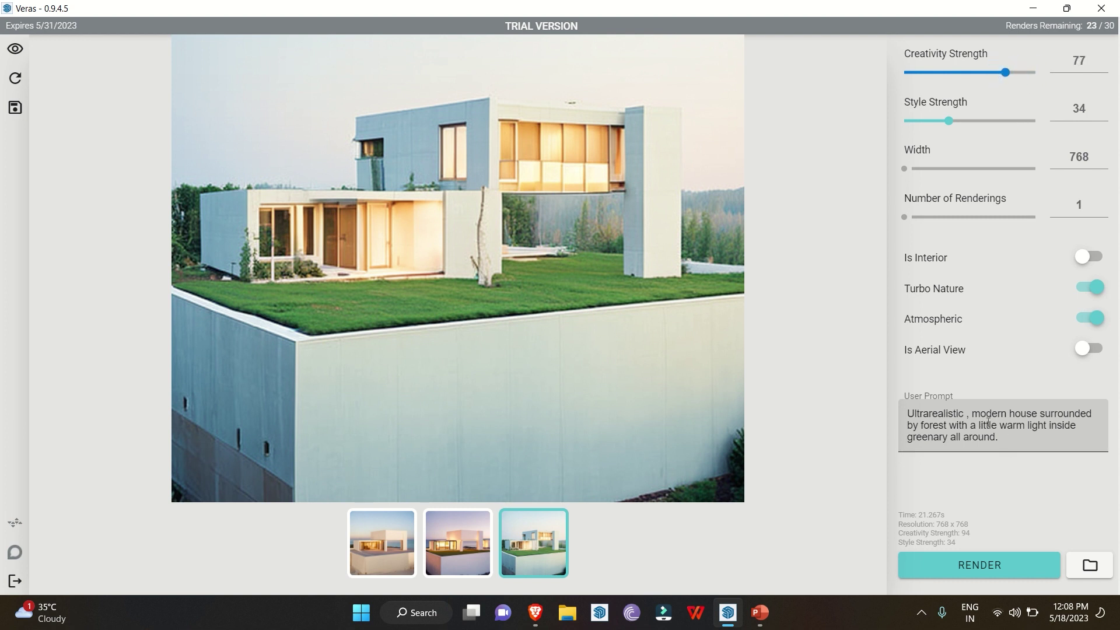
click(967, 427)
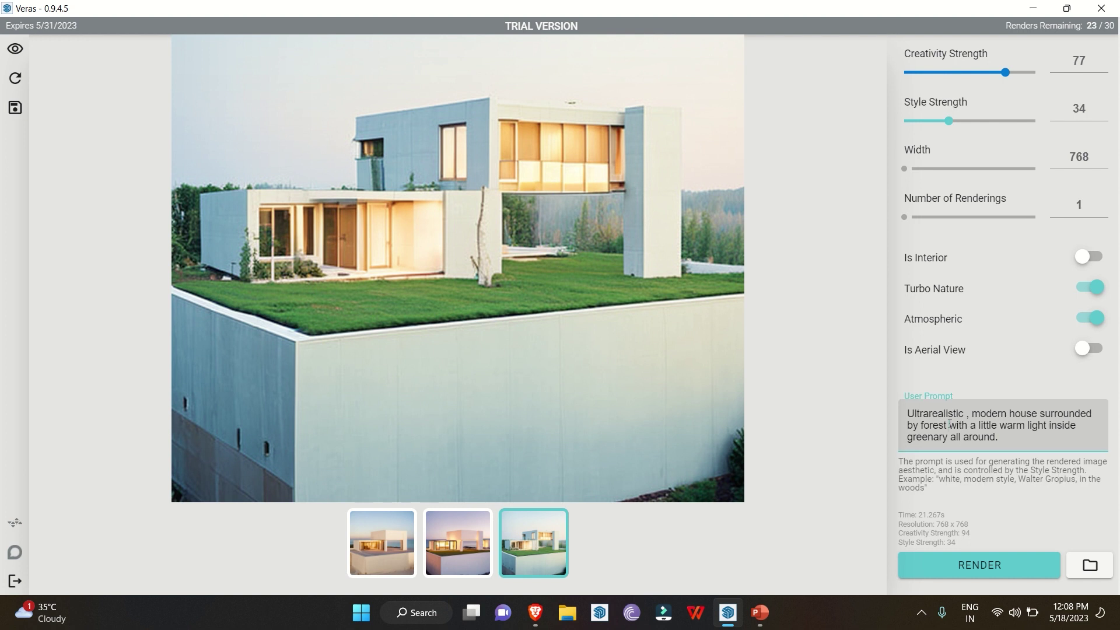
text(all around)
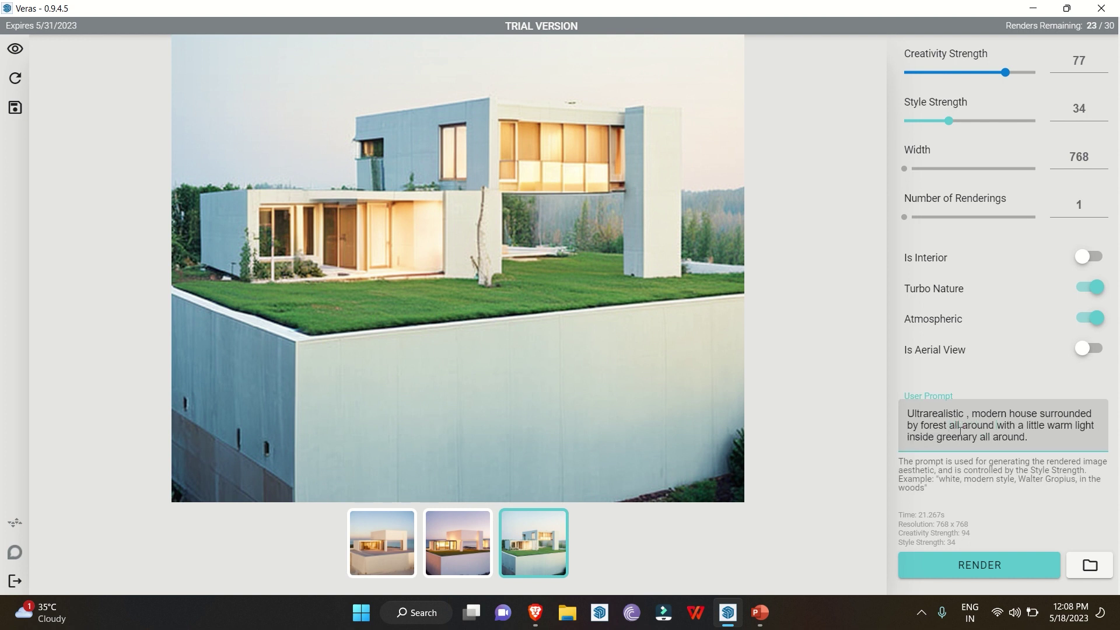
drag(997, 426, 1107, 425)
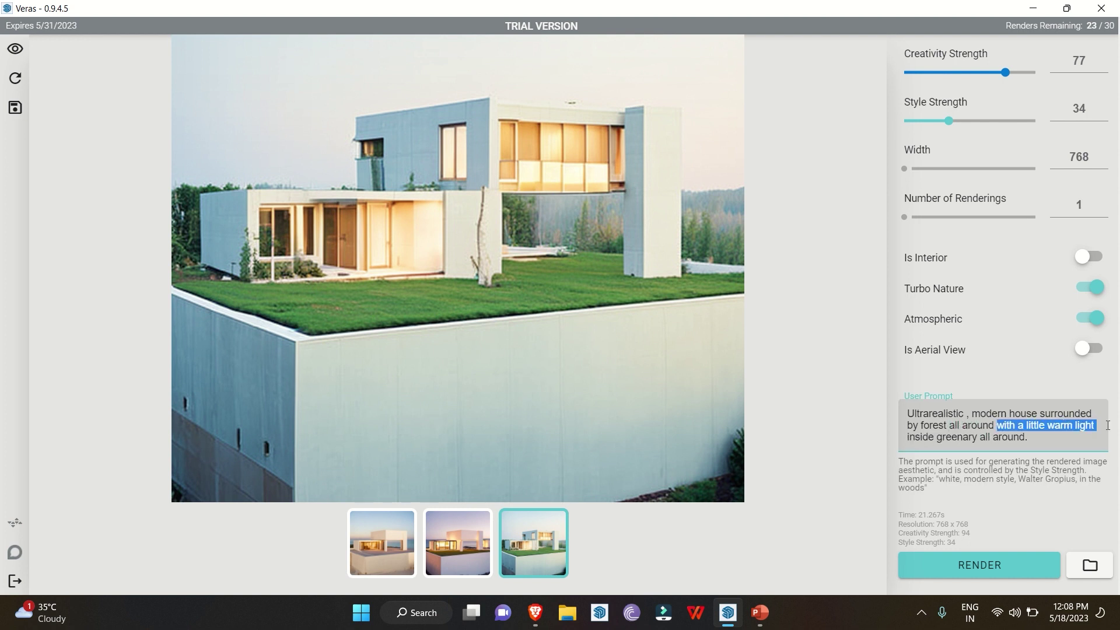
click(954, 574)
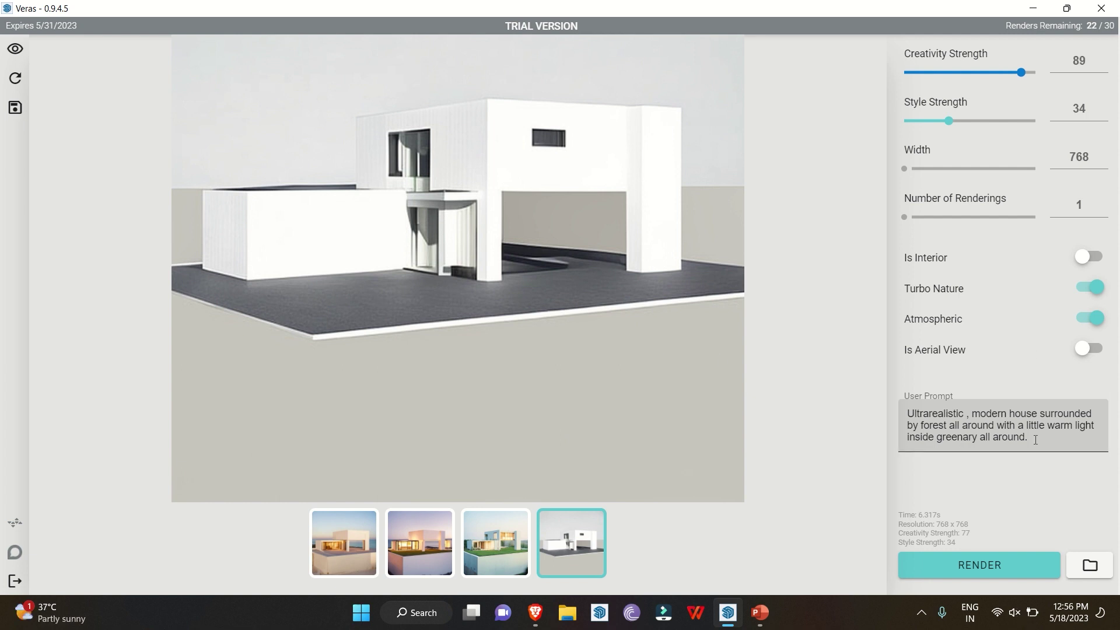
Replace the prompt ending with 'with timber and glass look at golden hour in the forest with some mist' and render
drag(1028, 437, 1040, 414)
key(BackSpace)
text(with timbe)
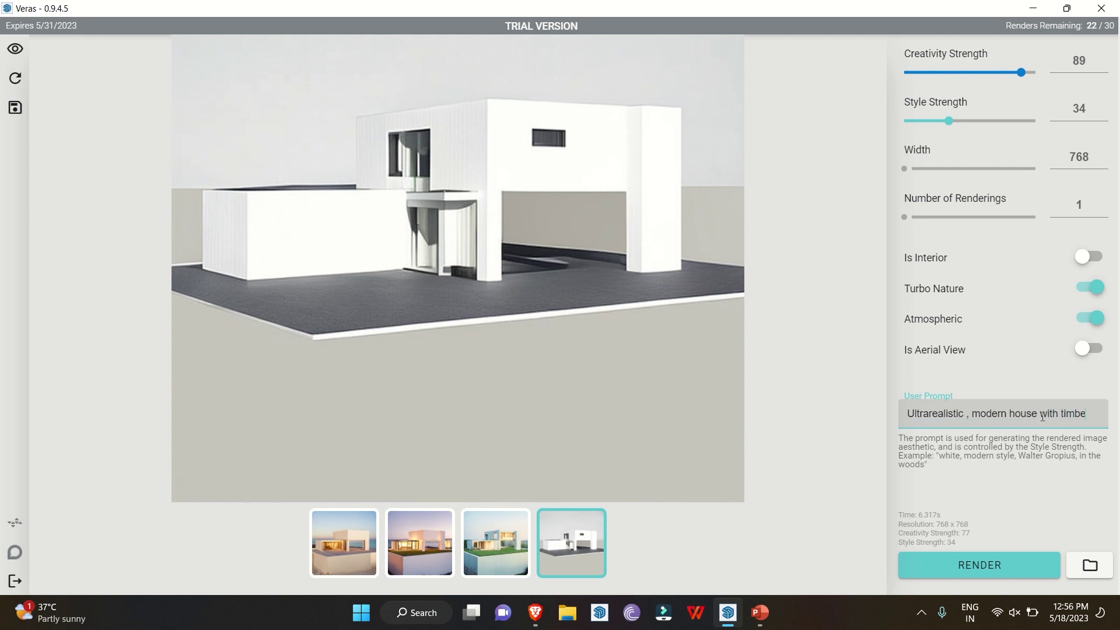
text(r and glass look)
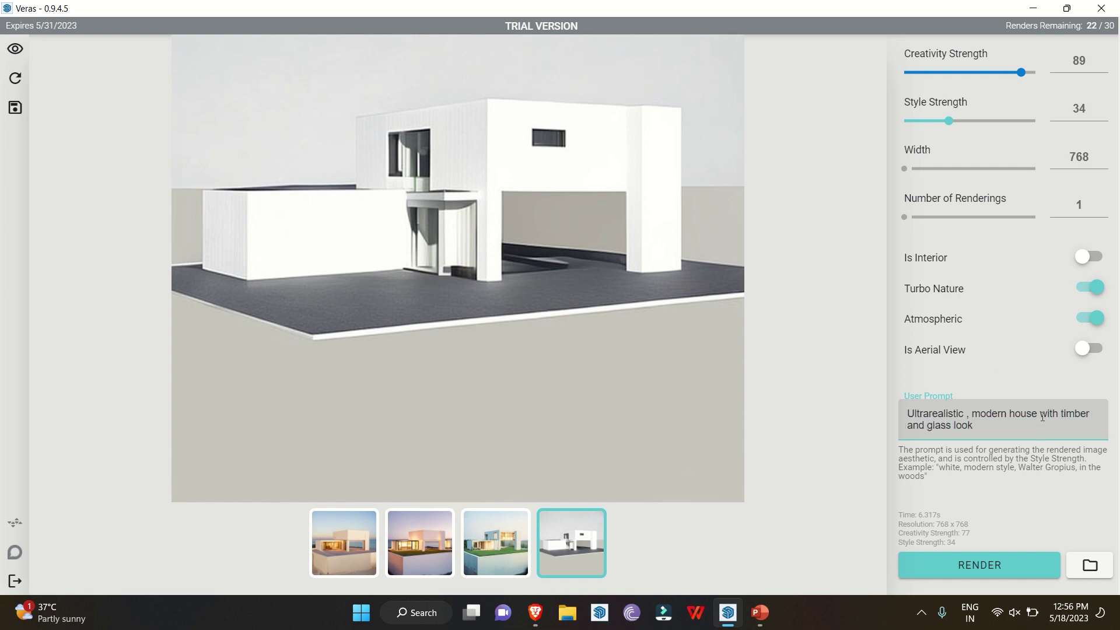
text( at golden hour in the forest with some mist)
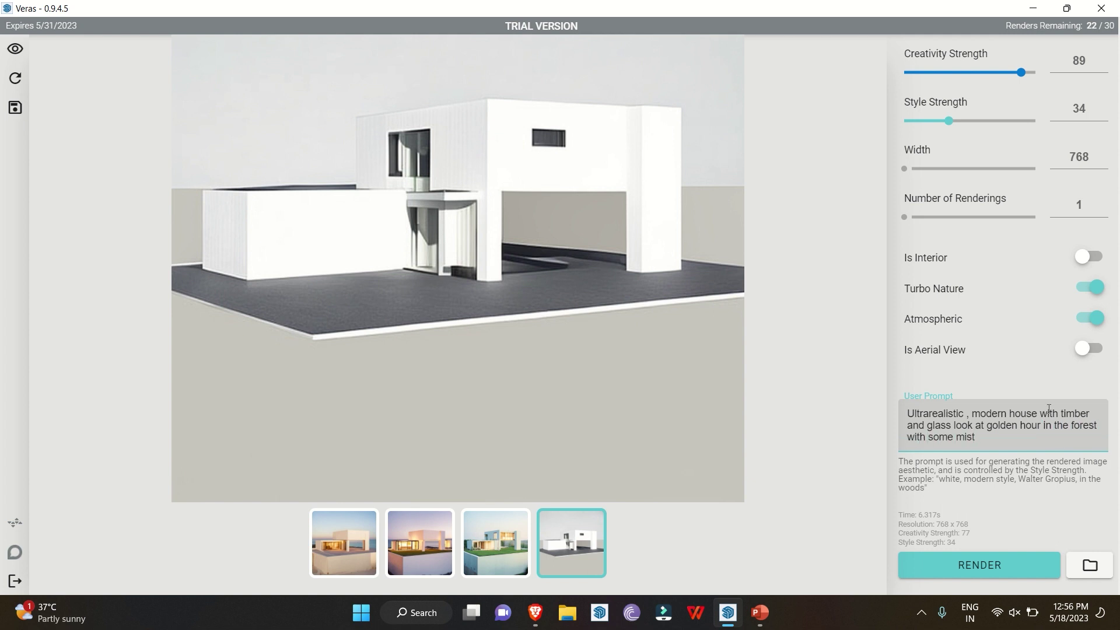
key(Return)
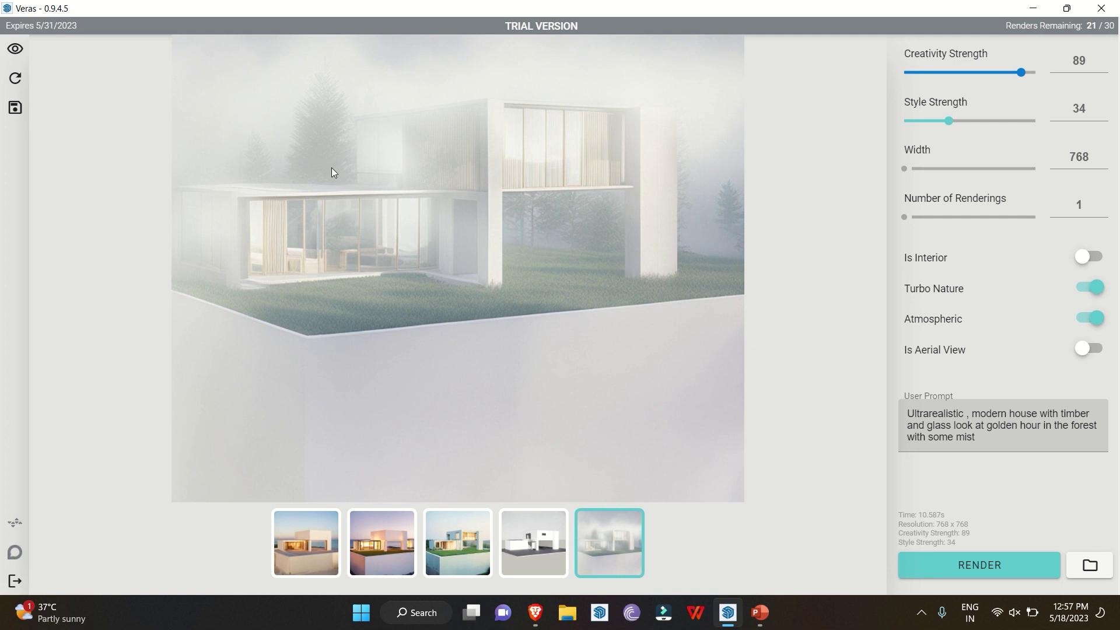
Delete 'with some mist' from the prompt and render again
drag(995, 442, 902, 443)
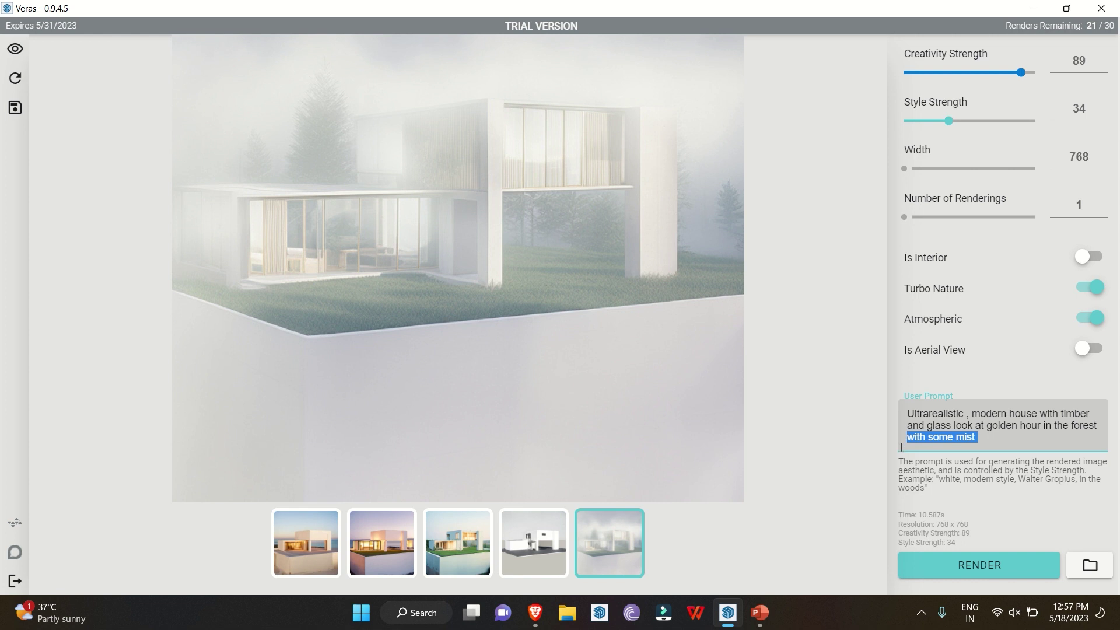
key(BackSpace)
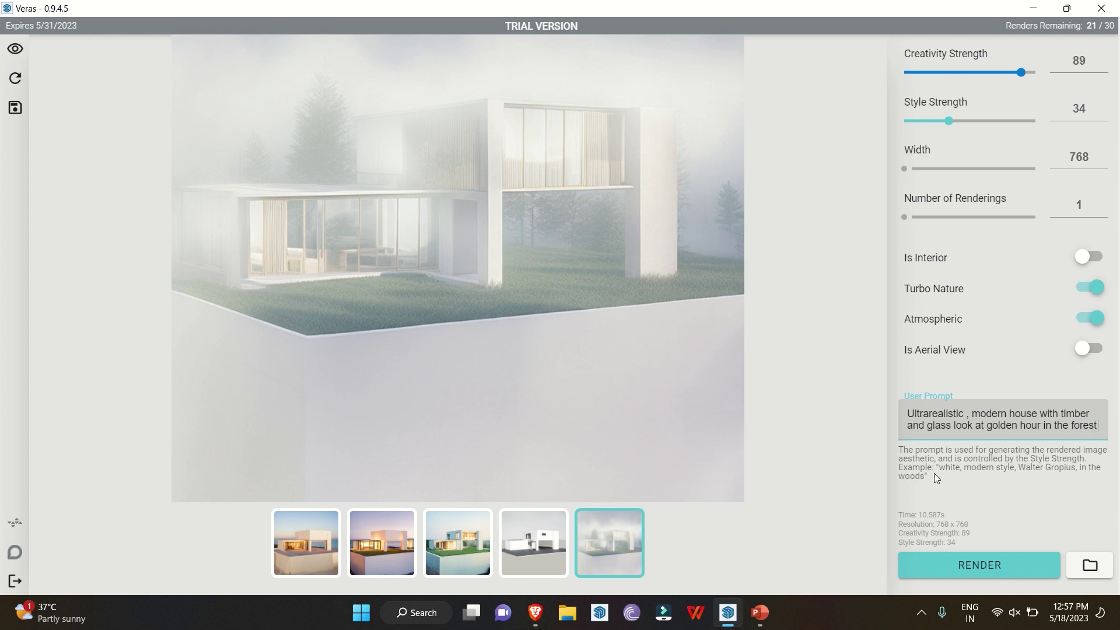
click(960, 561)
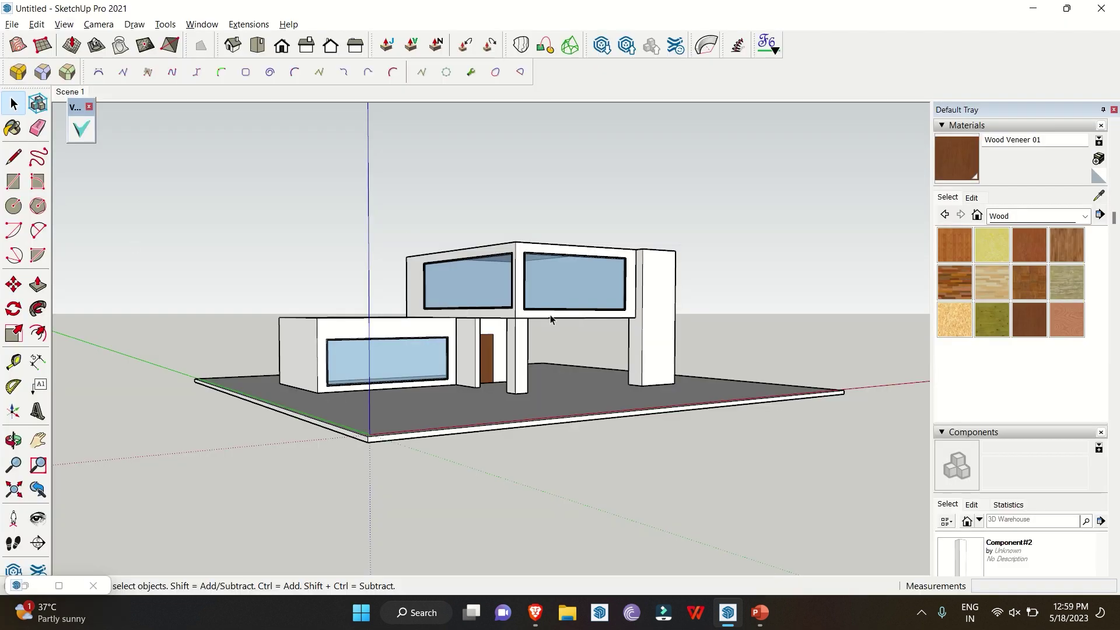
Hide the top face of the upper box to open it from above
middle_drag(550, 319, 464, 220)
click(488, 248)
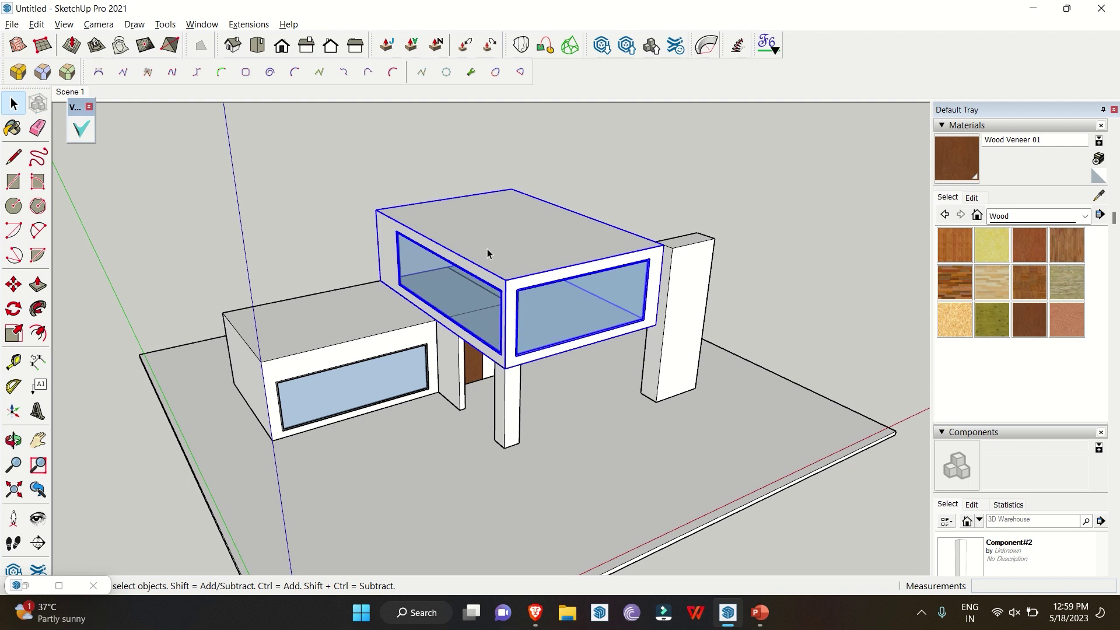
double_click(498, 248)
click(508, 246)
right_click(513, 244)
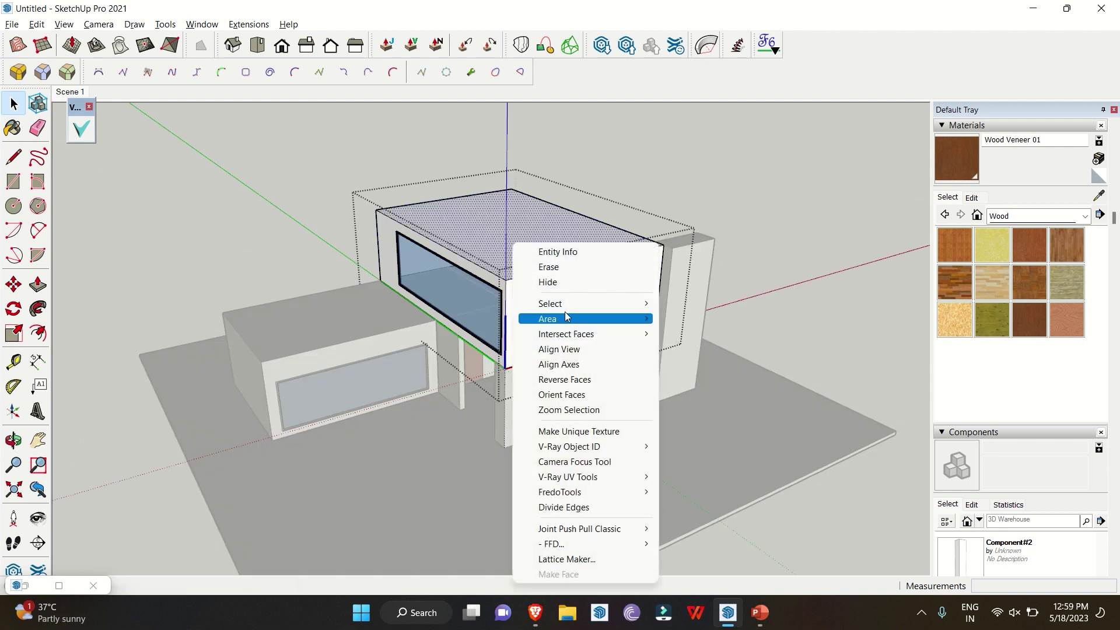
click(566, 283)
Place the camera inside the upper box at 3000 mm eye height, framed toward the windows
middle_drag(566, 284, 14, 428)
click(14, 518)
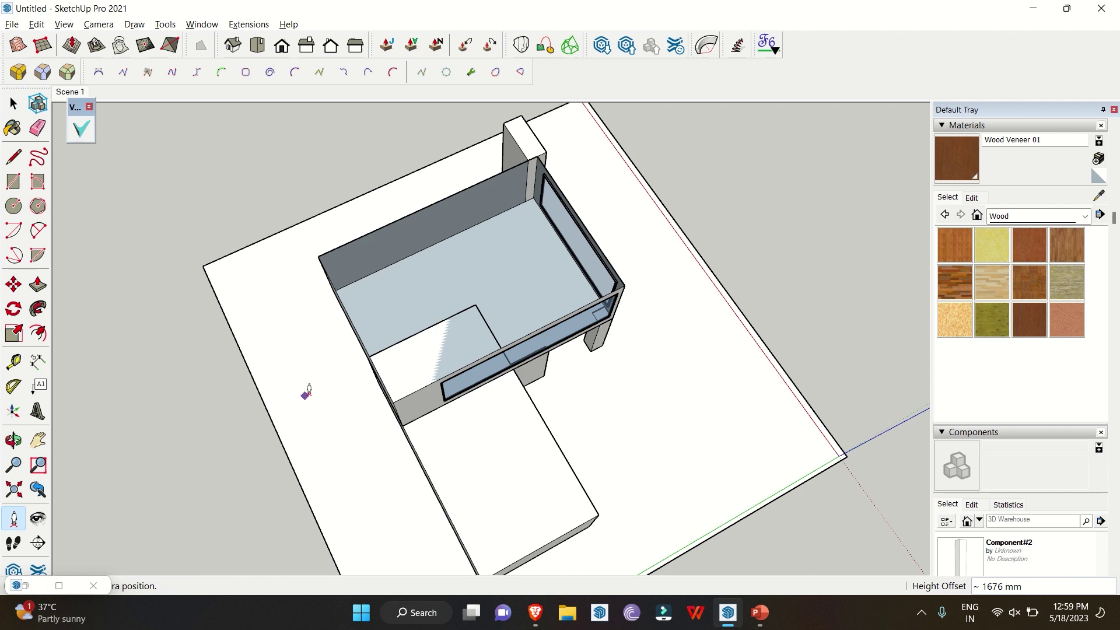
drag(368, 312, 584, 294)
text(3000)
key(Return)
drag(512, 315, 460, 401)
key(z)
mouse_move(455, 347)
middle_down()
mouse_move(451, 366)
mouse_move(462, 359)
middle_up()
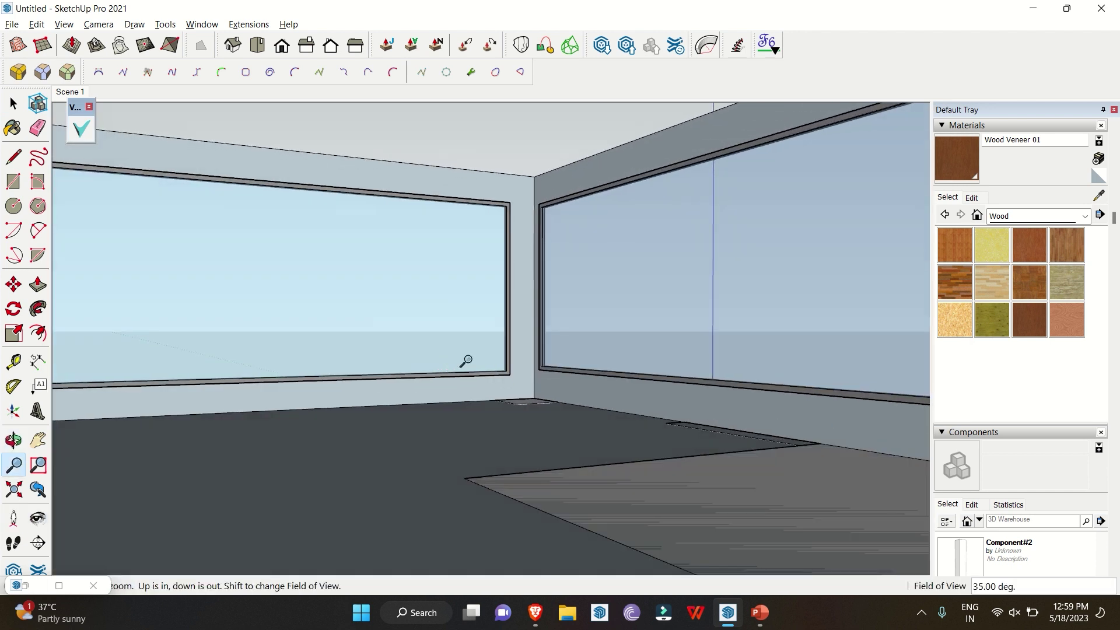
click(38, 518)
drag(212, 510, 474, 387)
Unhide the last hidden face to restore the ceiling, and save the view as Scene 2
click(36, 24)
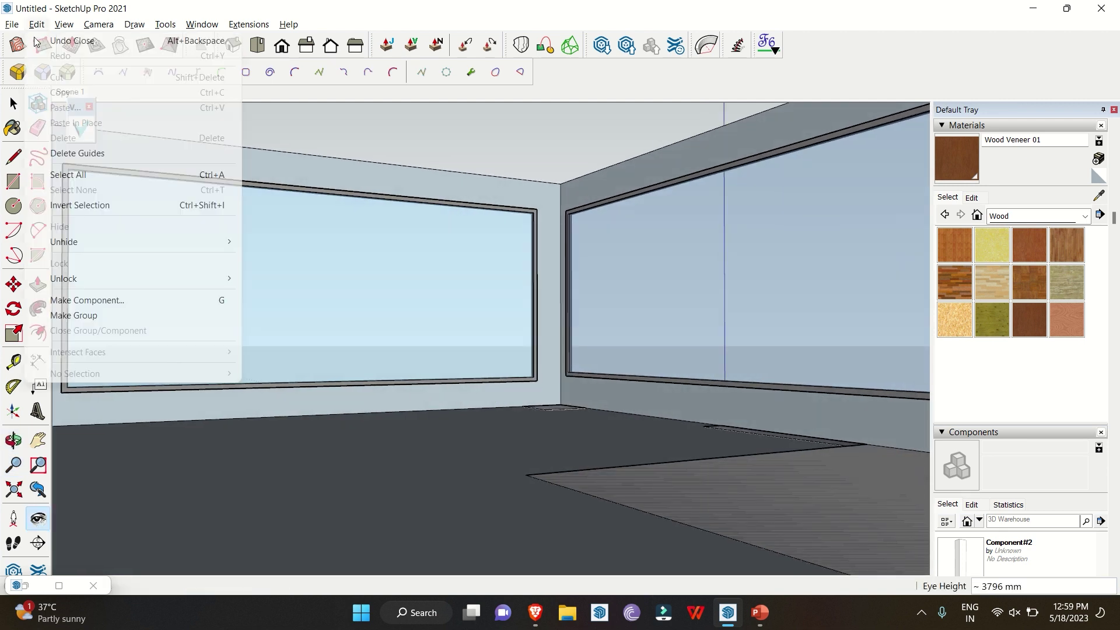
mouse_move(93, 242)
click(316, 257)
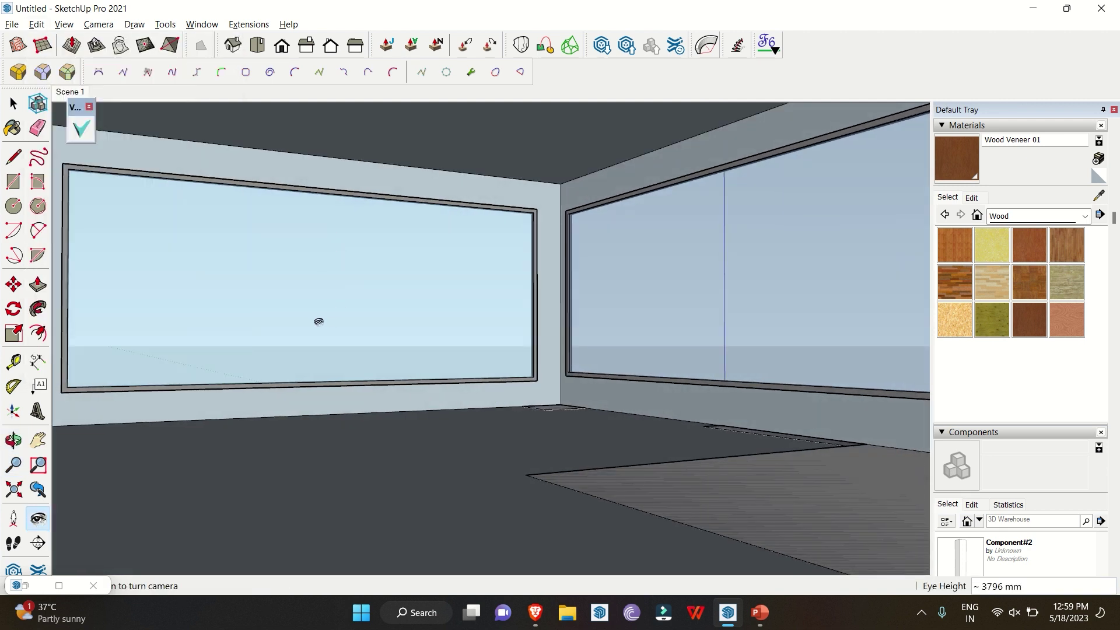
right_click(73, 94)
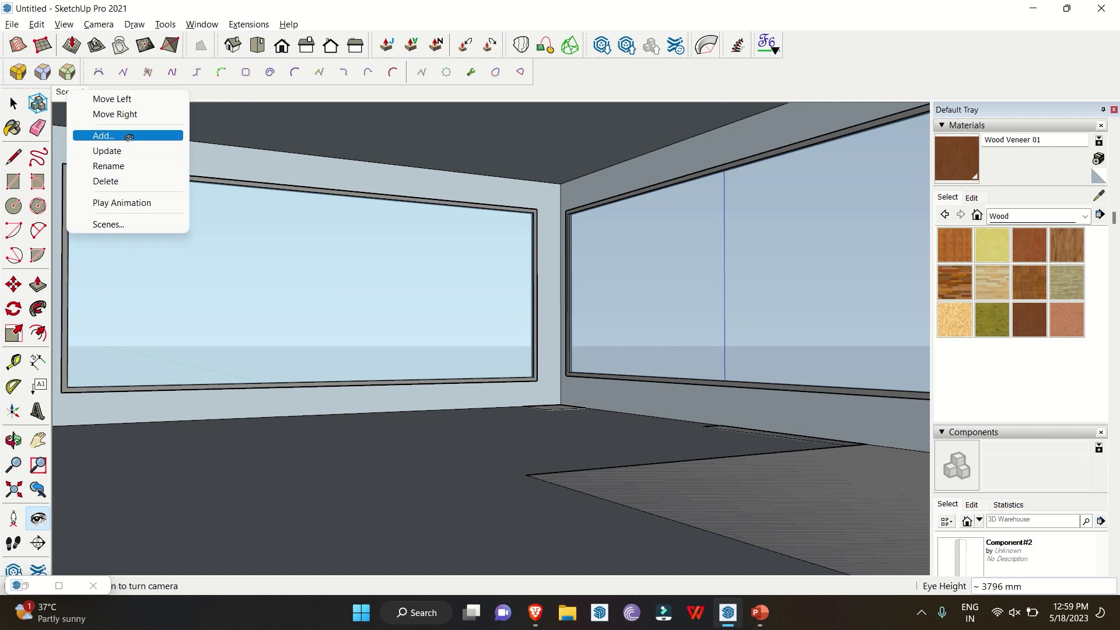
click(122, 138)
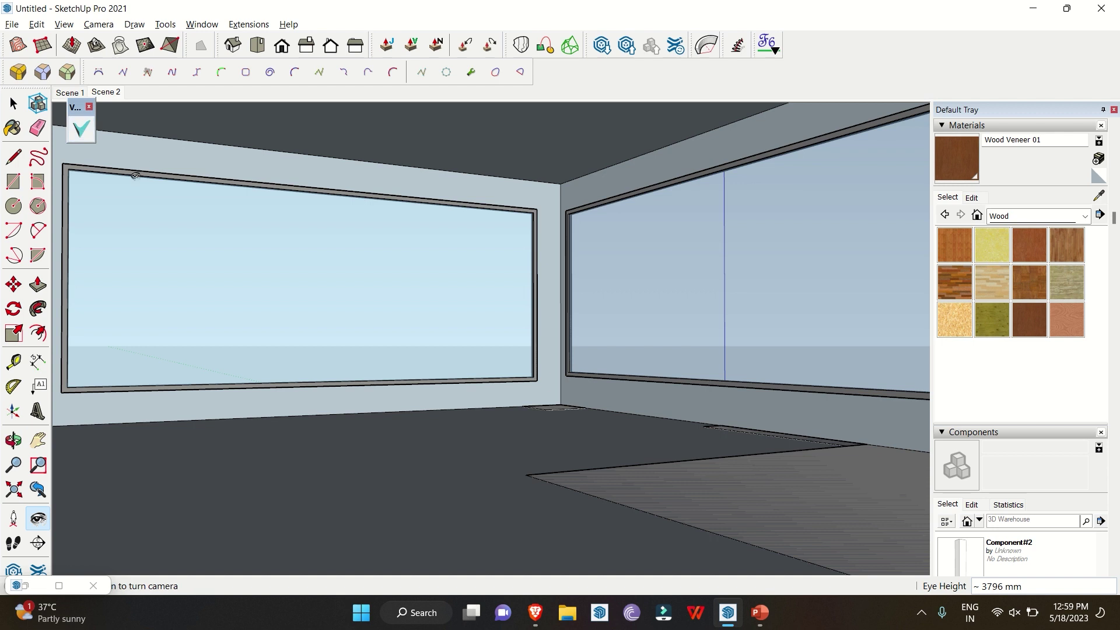
Float the Veras window over SketchUp and load the interior window view into its preview
click(59, 585)
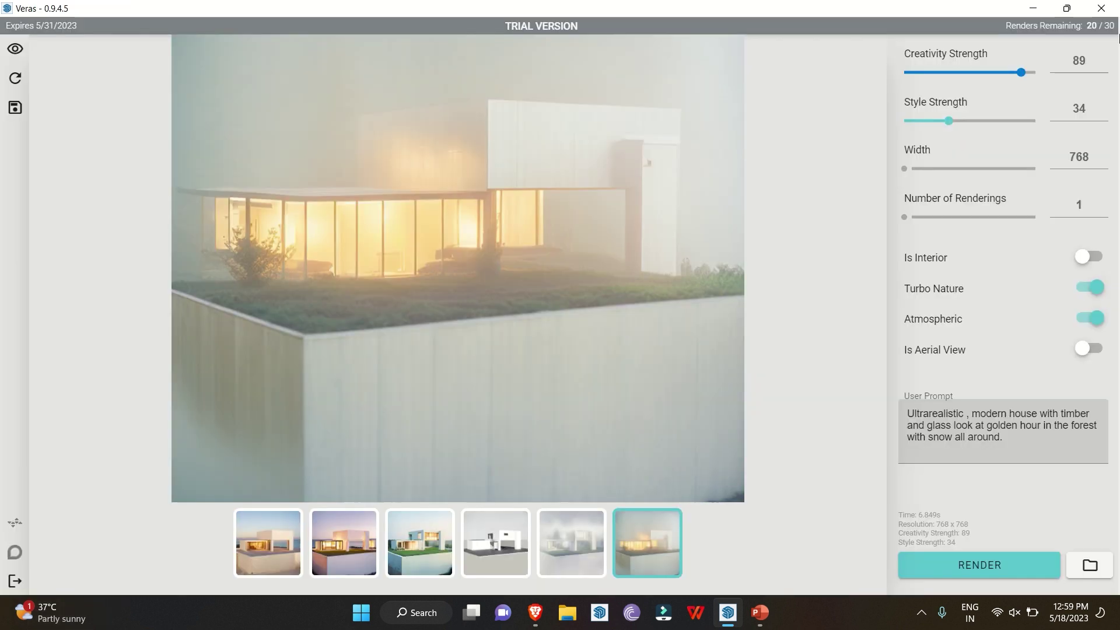
click(1065, 11)
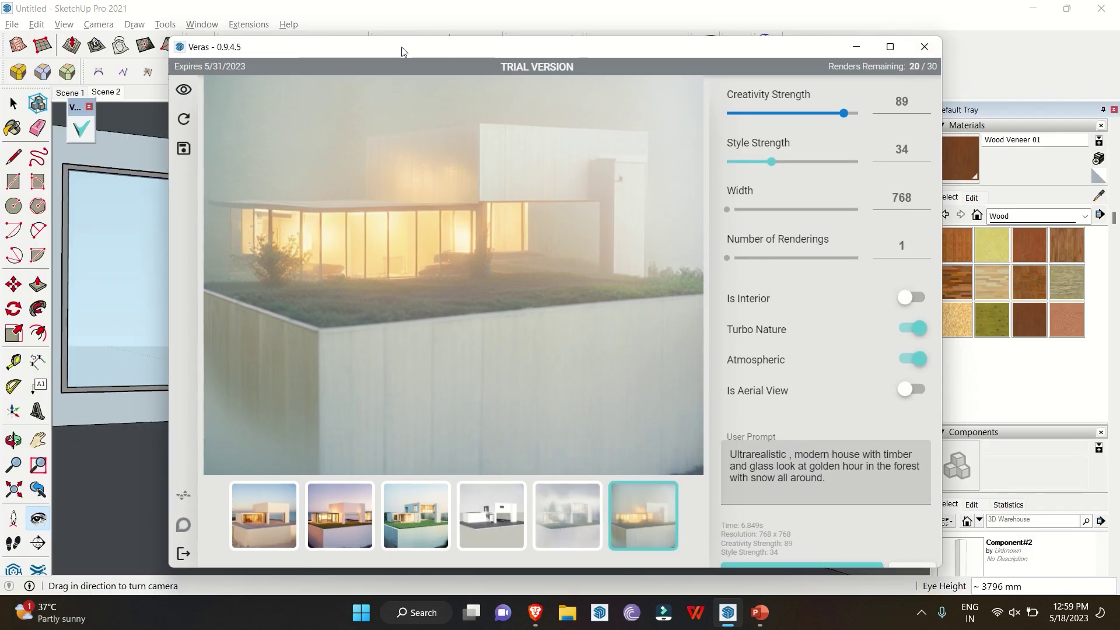
drag(402, 46, 480, 33)
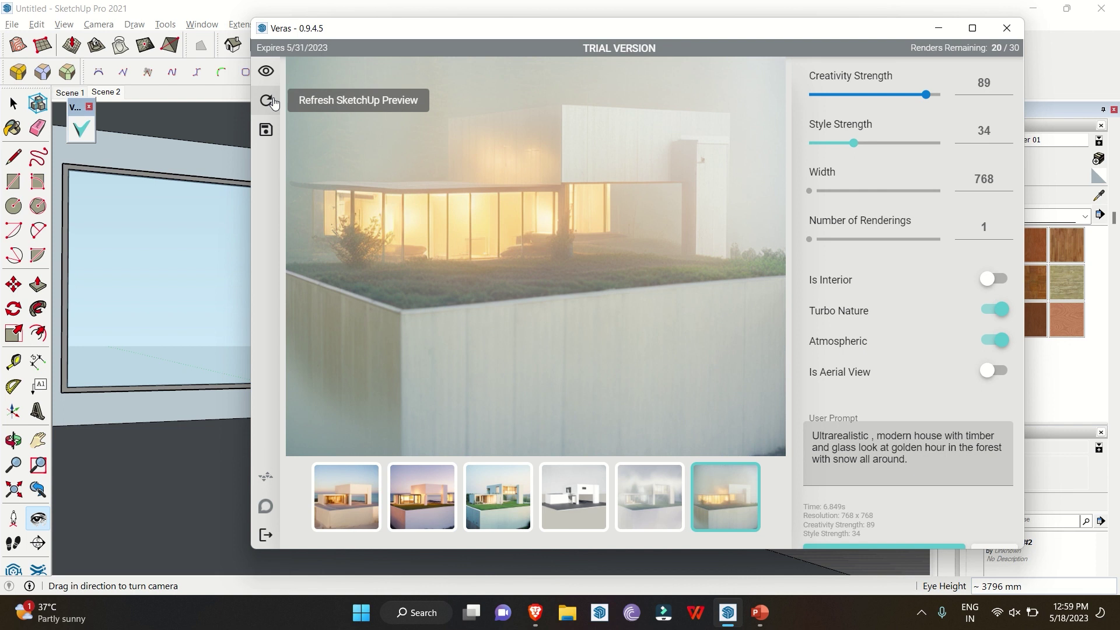
click(269, 102)
click(273, 104)
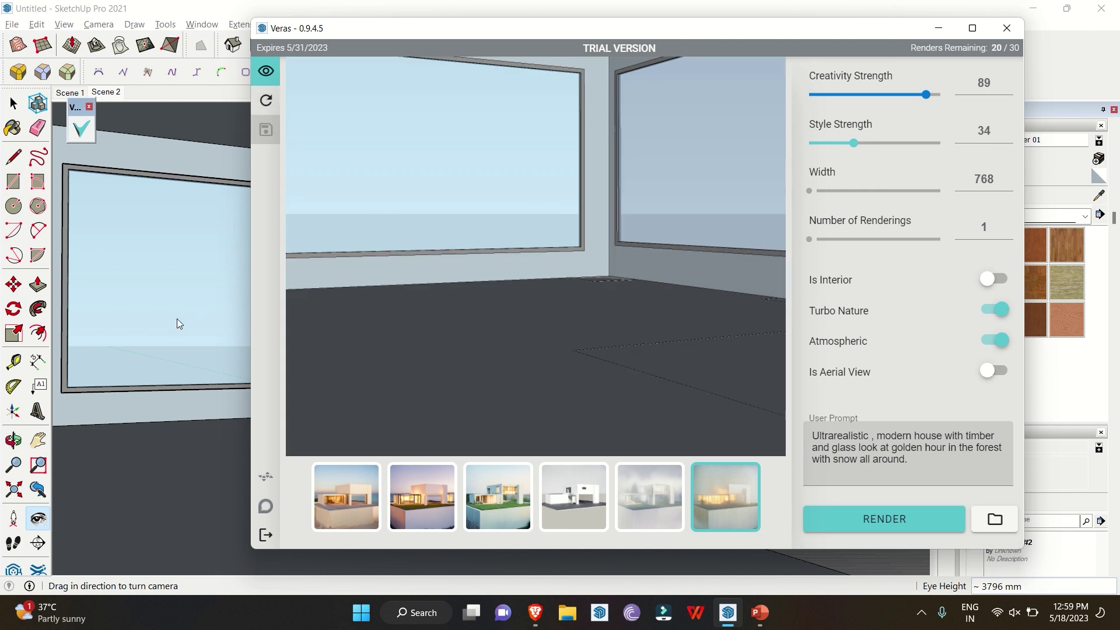
Widen SketchUp's field of view to 55 degrees
click(175, 362)
key(z)
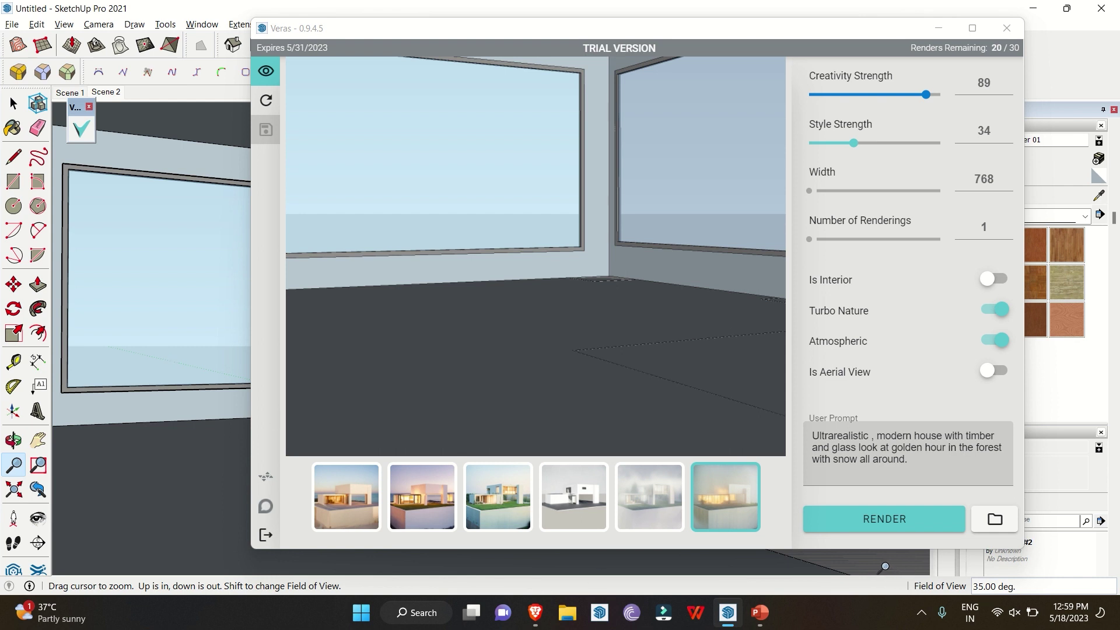
text(55)
key(Return)
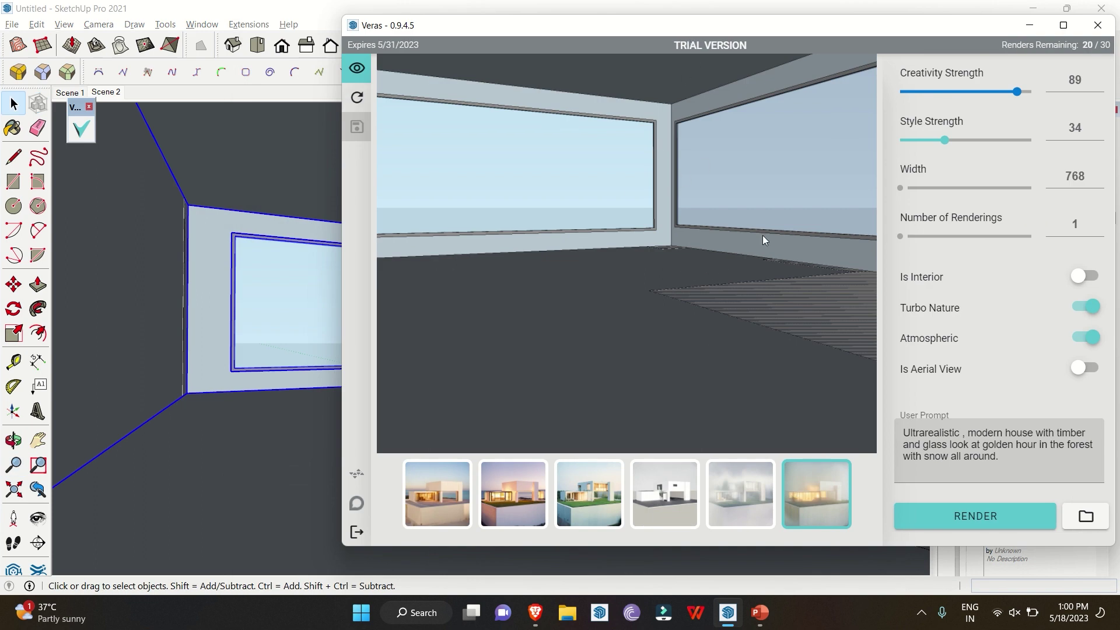
Maximize Veras and retype the prompt as 'living room design with warm color pallete and forest all aorund the bu…'
double_click(745, 36)
drag(1003, 437, 972, 414)
text(living room de)
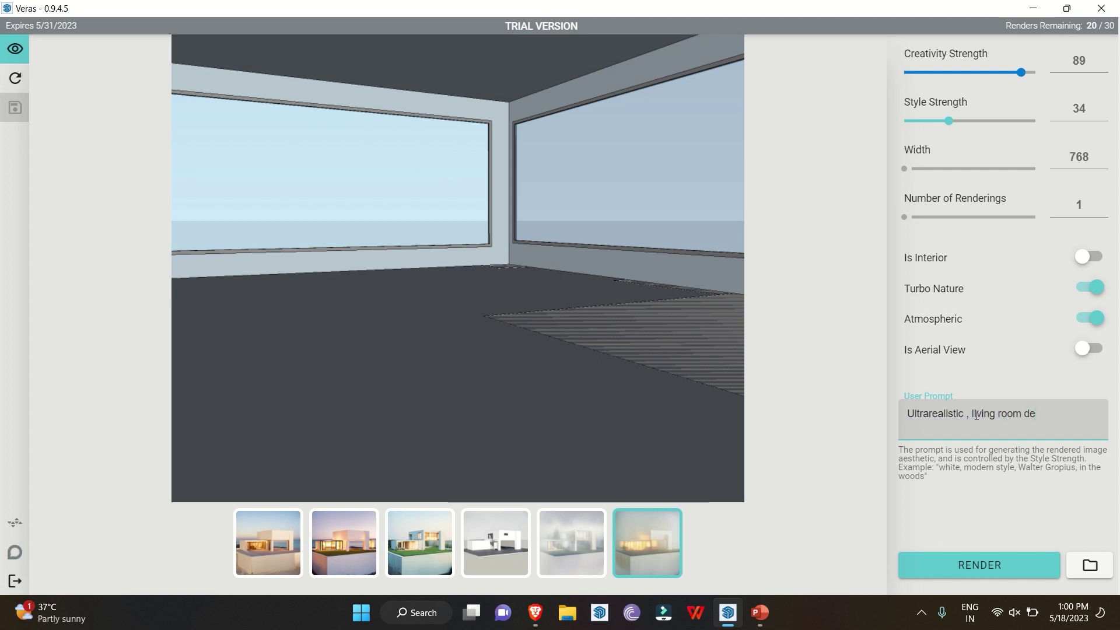
text(sign with warm color)
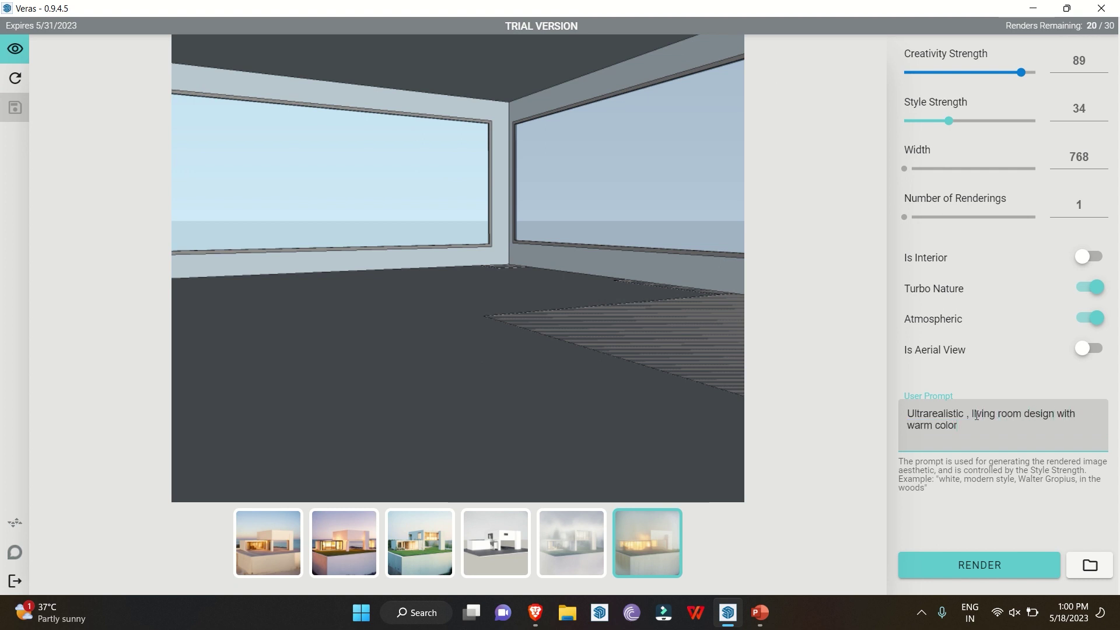
text( pallete and forest all aorund)
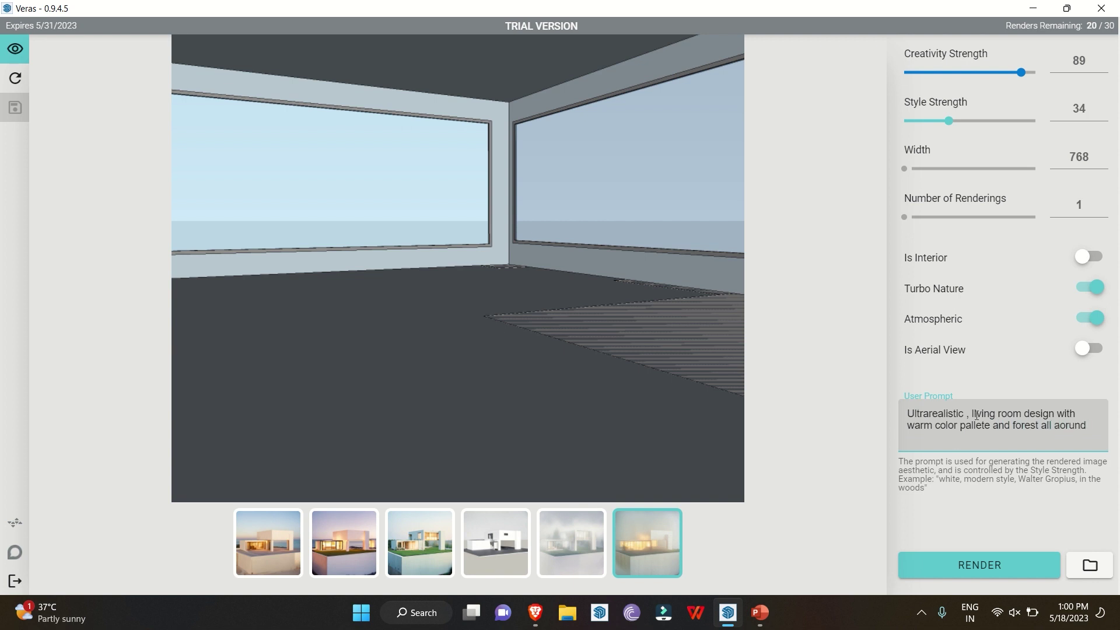
text( the bu)
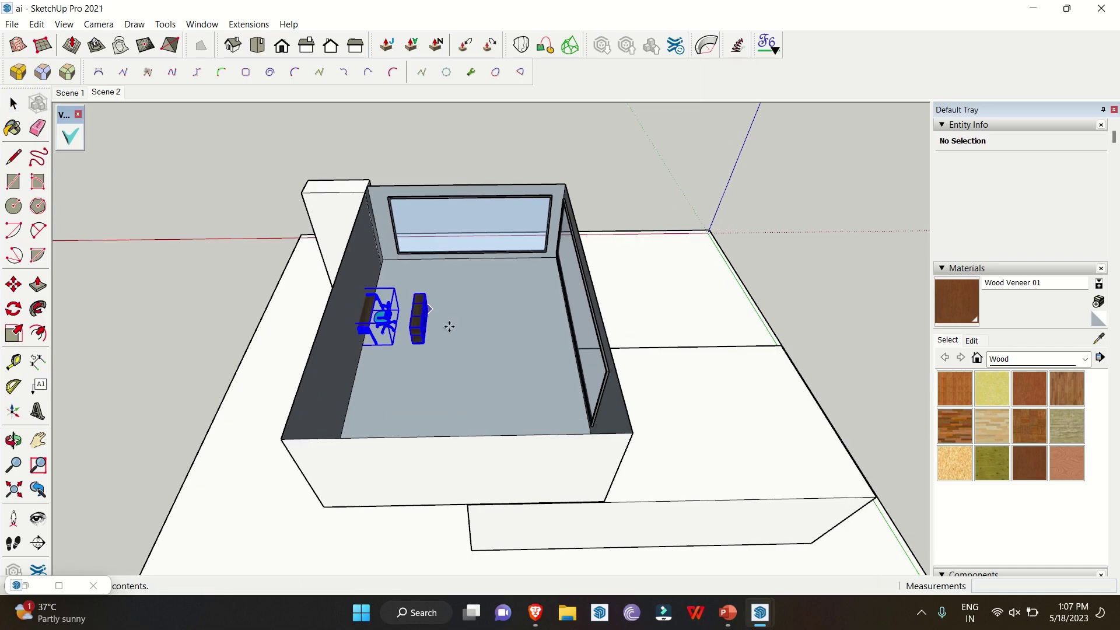
Turn the desk and cabinet 180° and move them against the window
scroll(532, 367, up, 3)
key(q)
click(473, 420)
click(473, 477)
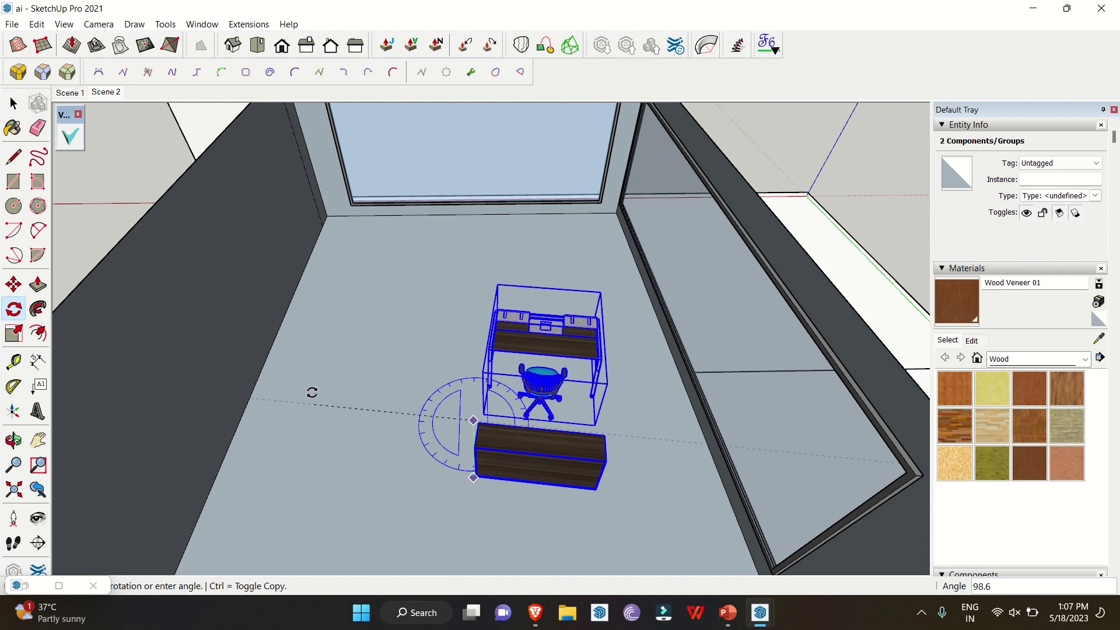
click(479, 305)
key(m)
click(444, 498)
click(358, 295)
key(space)
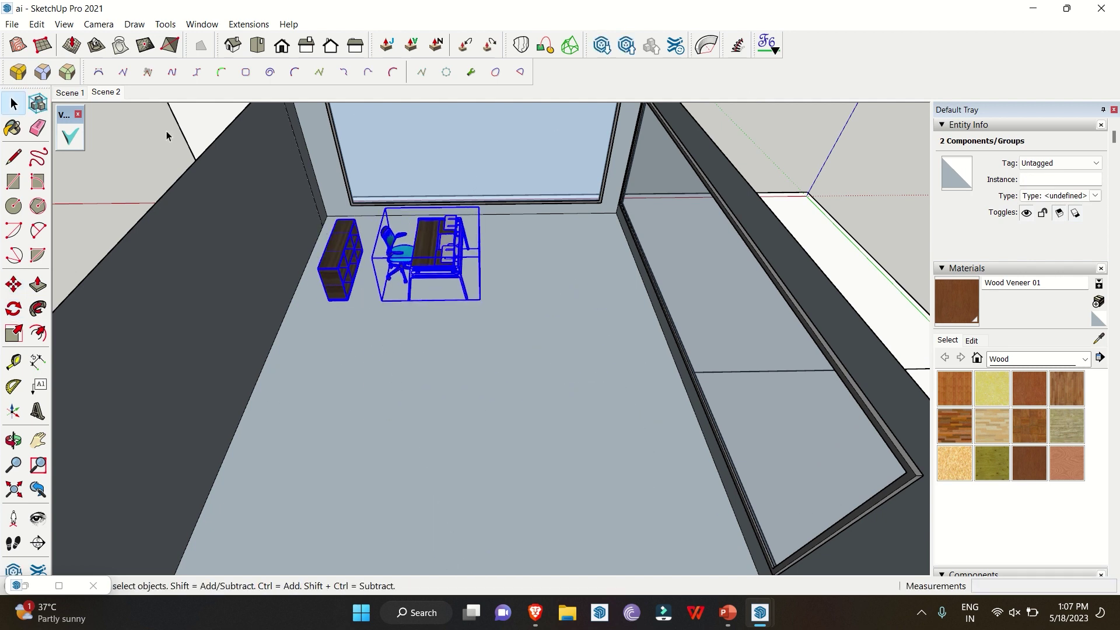
Return to the saved interior scene and unhide the ceiling of the room
click(114, 93)
click(506, 320)
click(37, 24)
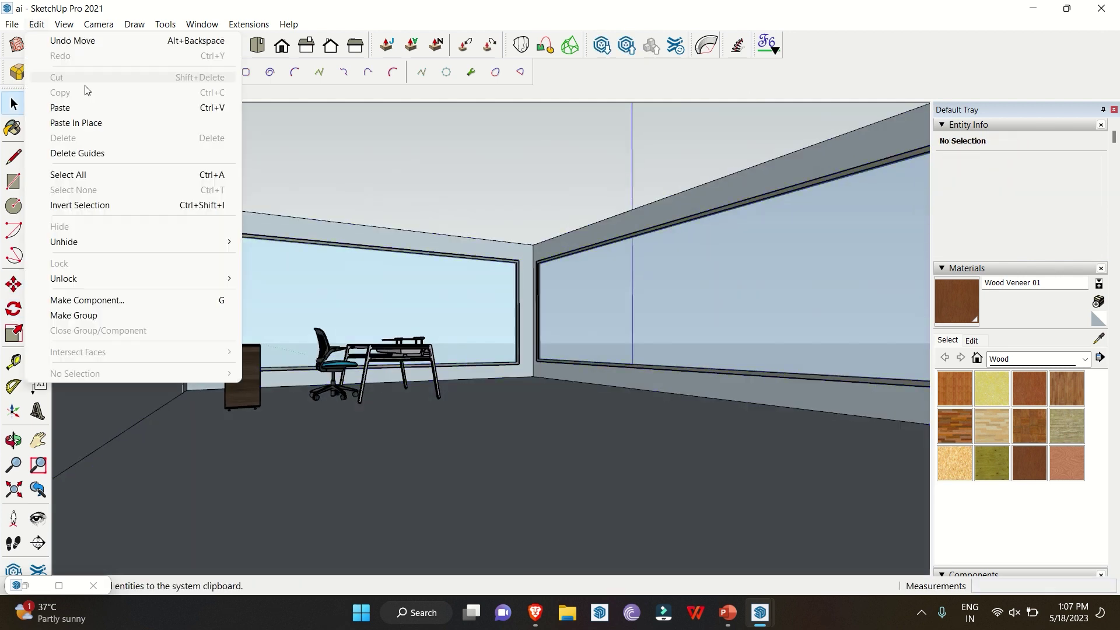
mouse_move(186, 242)
click(270, 272)
click(448, 390)
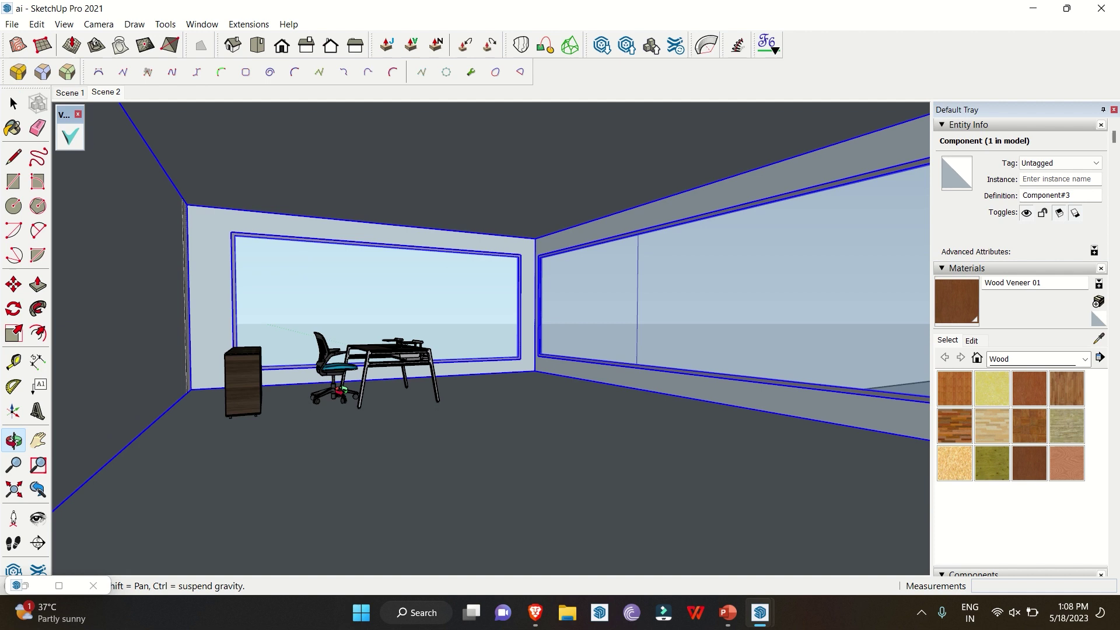
Pan SketchUp to include the cabinet and refresh the Veras preview to match
click(59, 585)
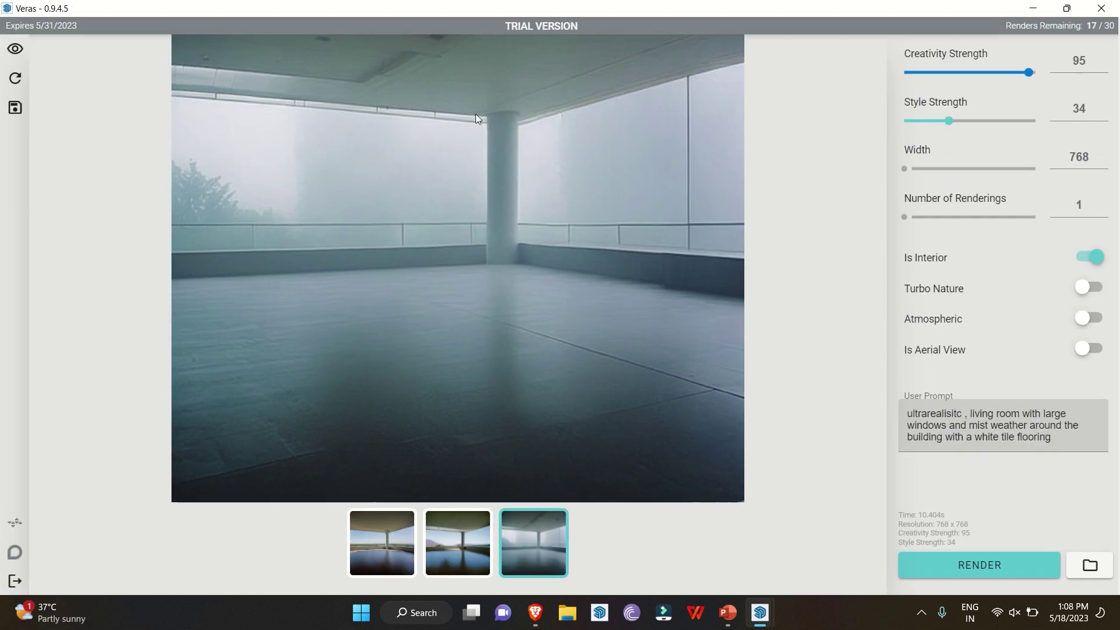
double_click(540, 12)
drag(425, 72, 539, 72)
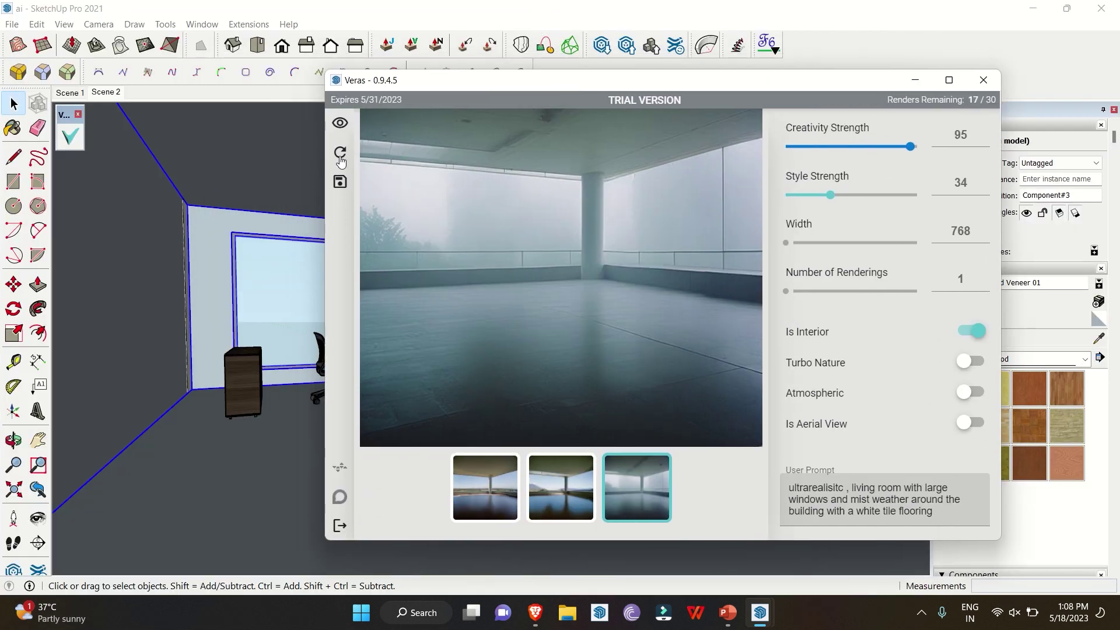
click(342, 155)
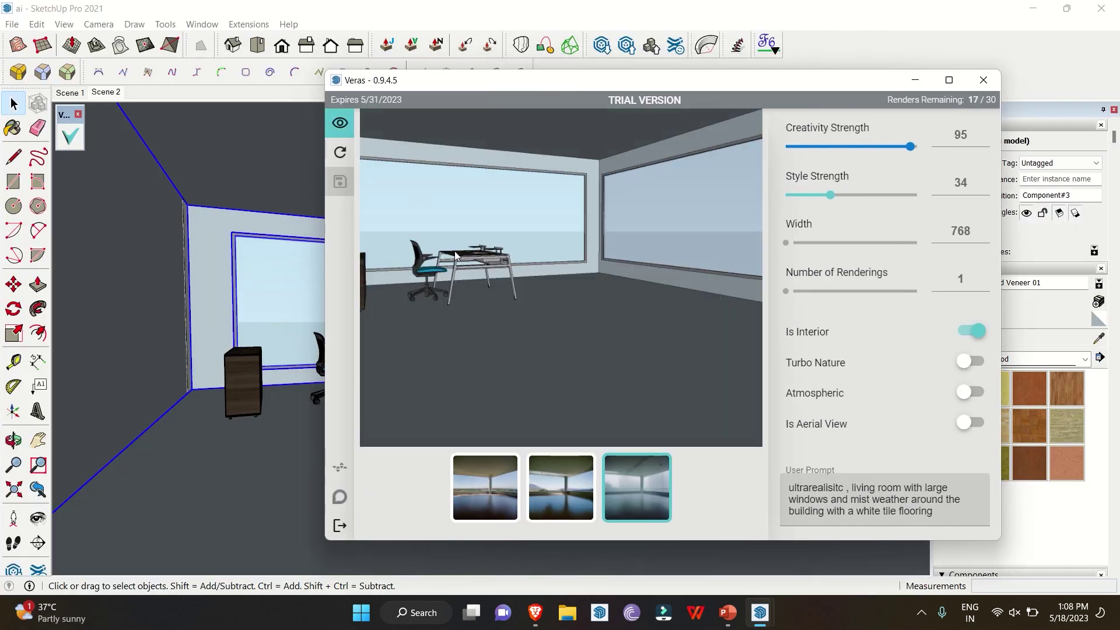
click(244, 348)
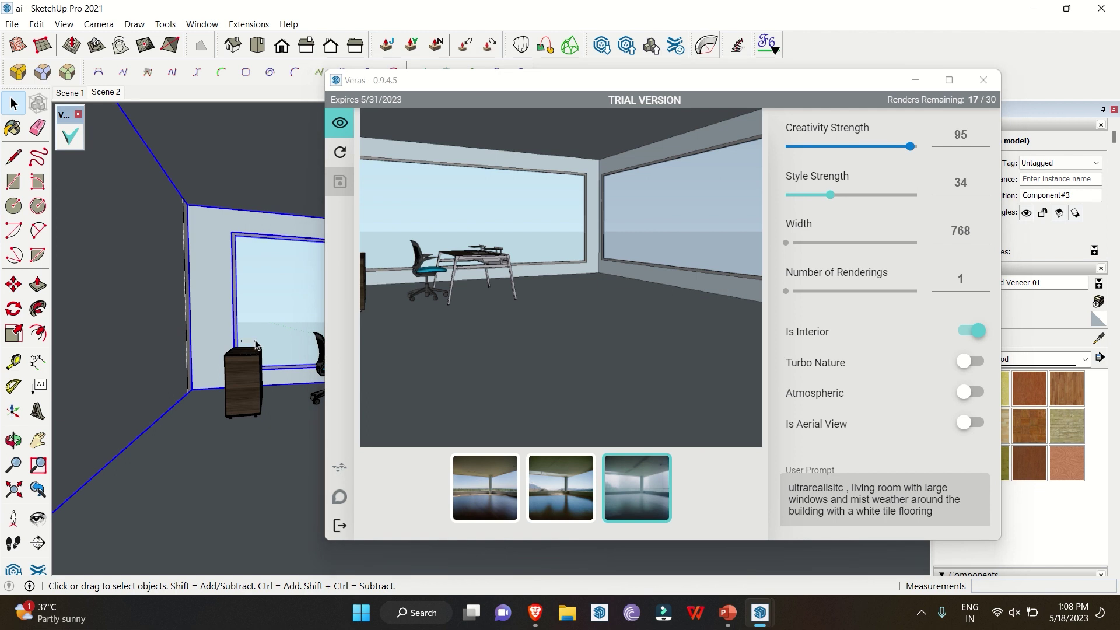
key(h)
drag(234, 342, 280, 346)
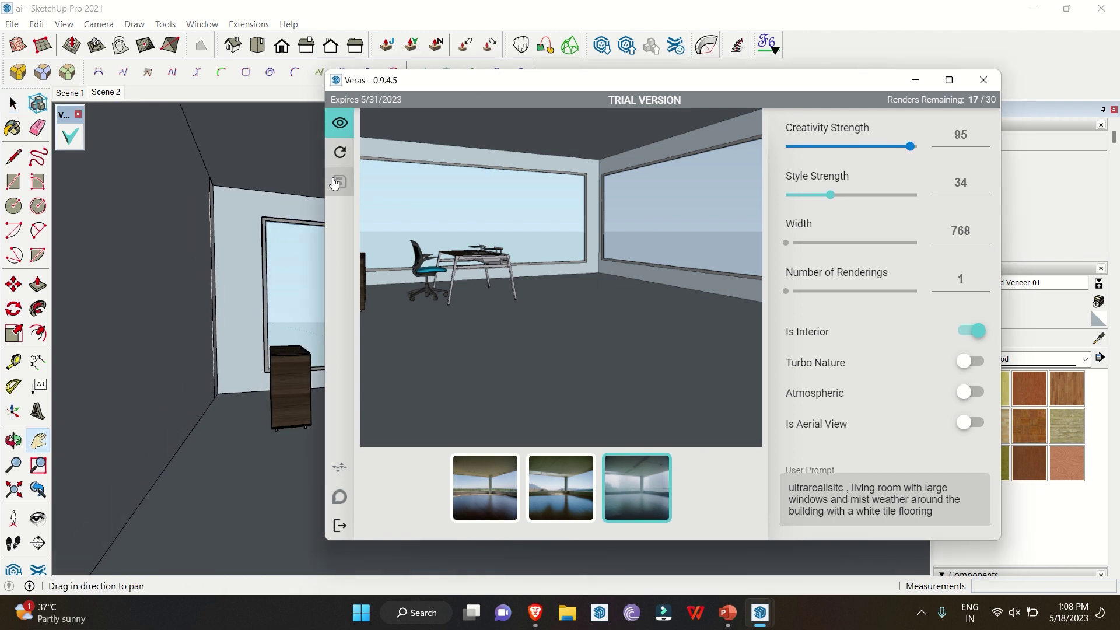
click(340, 153)
Replace the prompt text with an ultra-luxury 'office space in nature' description and render
click(949, 80)
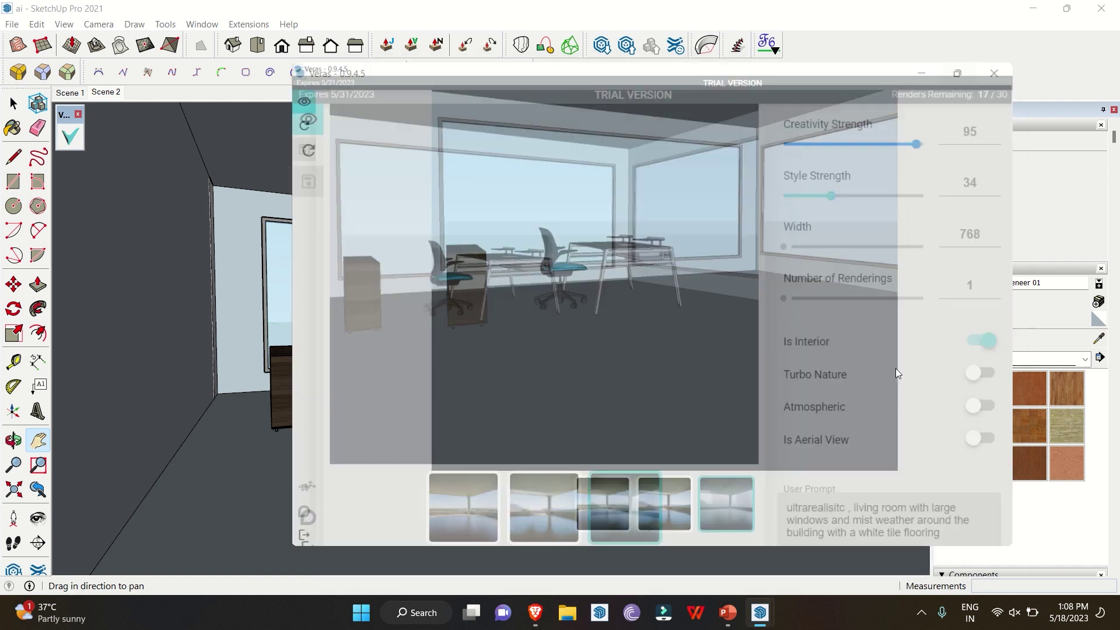
click(973, 425)
drag(970, 413, 1053, 437)
text(ofiice space)
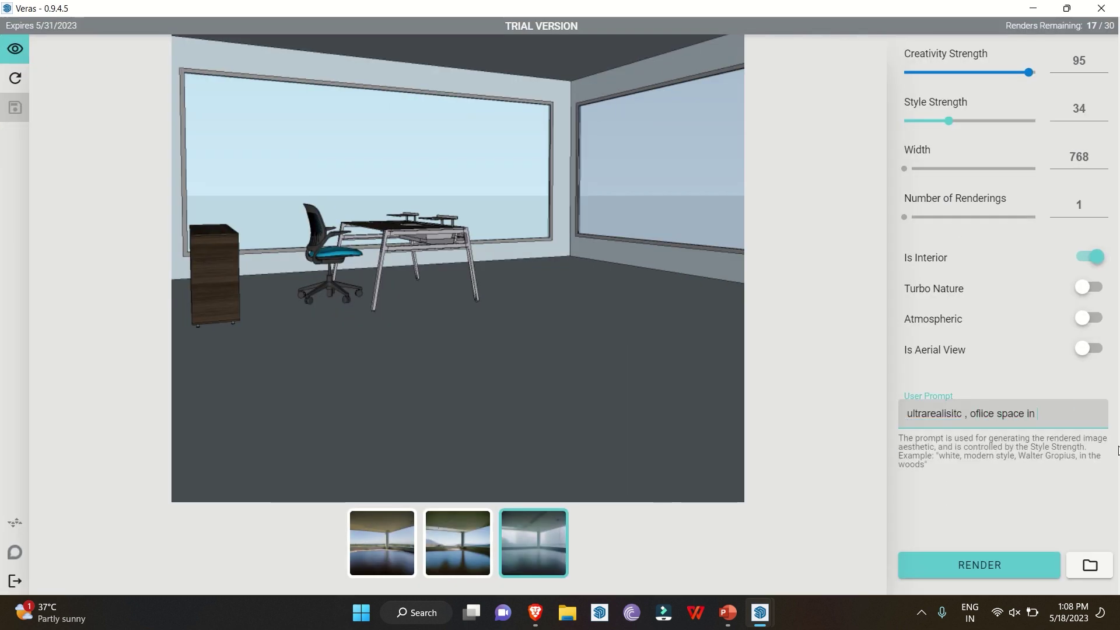
text( in nature with ultaa)
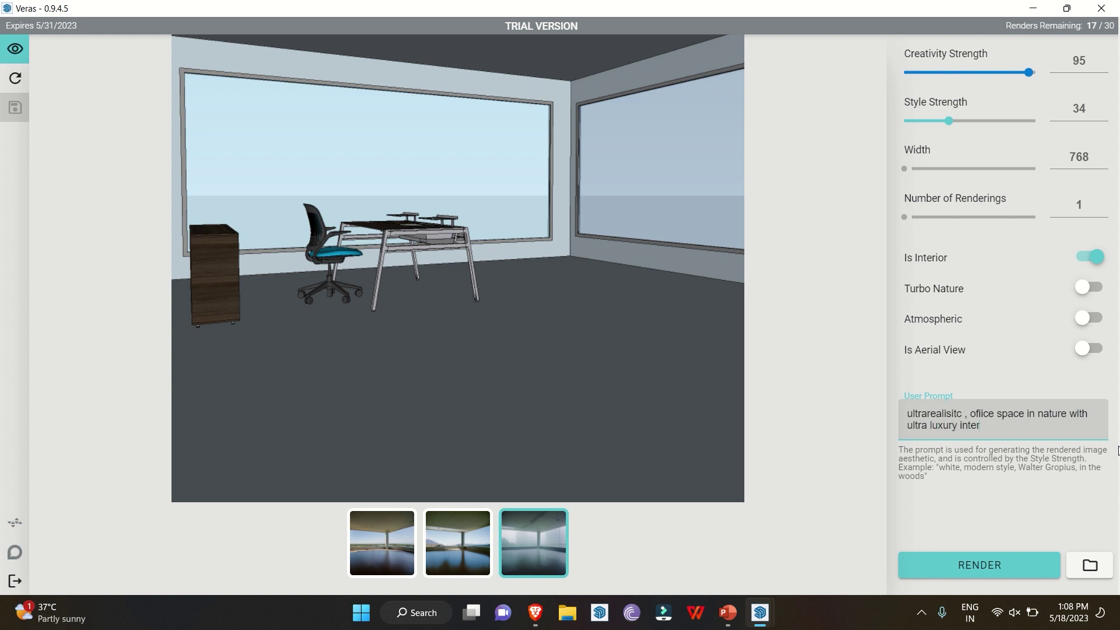
click(962, 571)
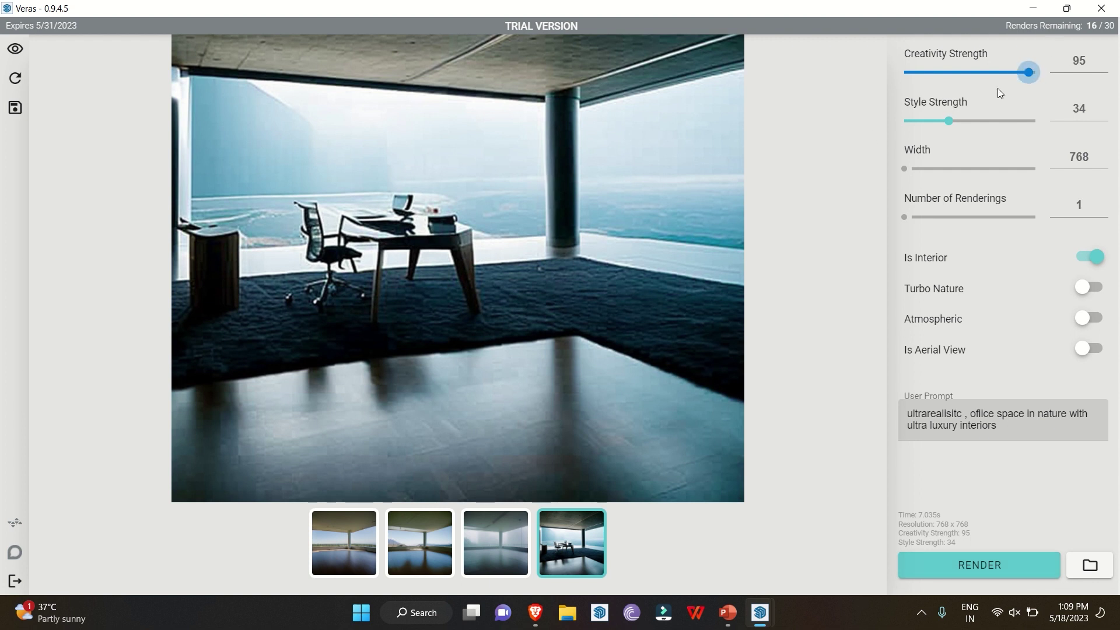
Set Creativity Strength to 68, prompt 'living area with great landscape views and modern interiors', and render
drag(1014, 73, 981, 78)
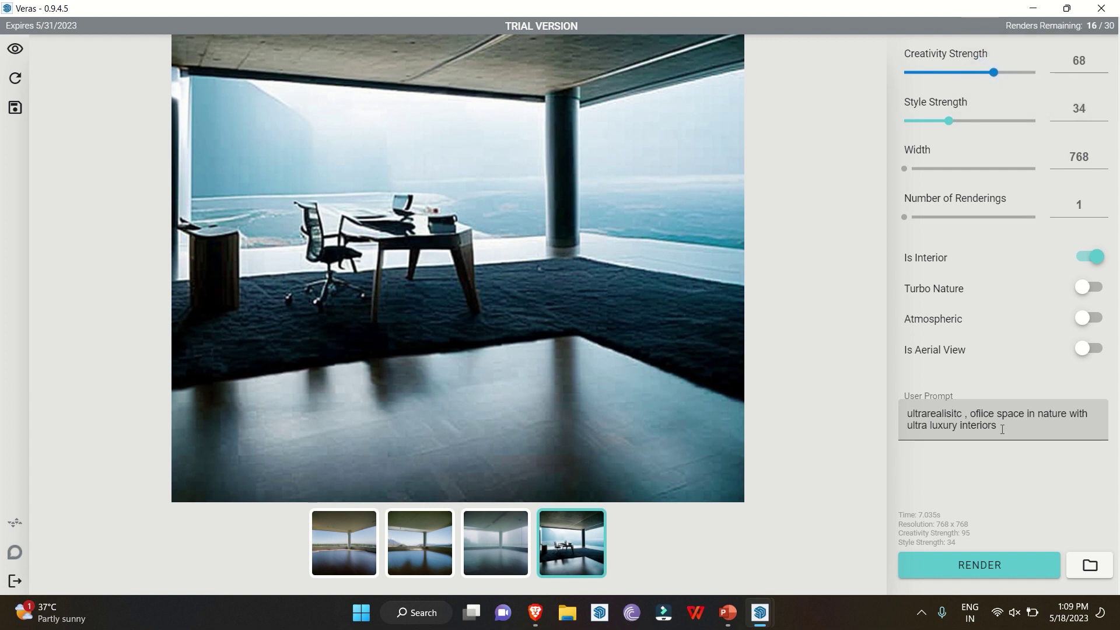
drag(999, 425, 979, 414)
key(BackSpace)
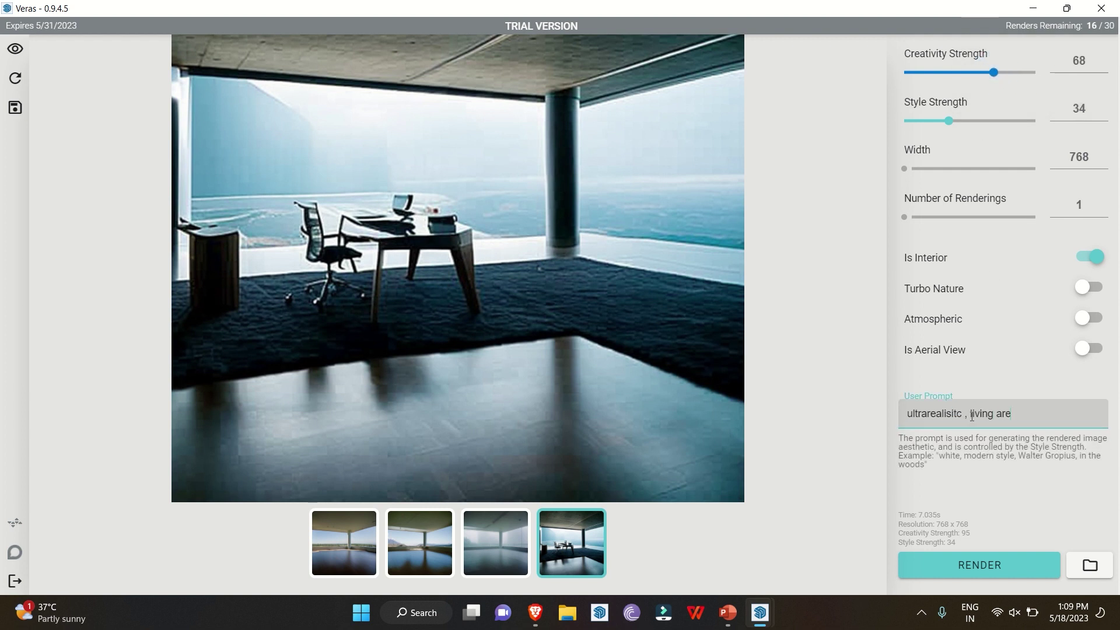
text(living area with great landscape views and modern interiors)
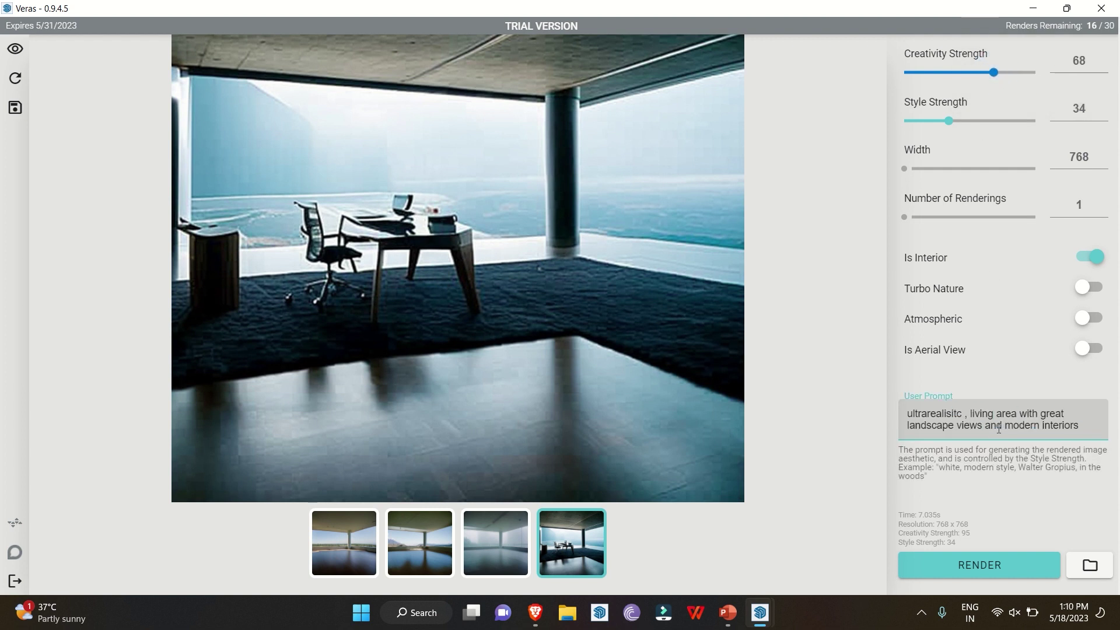
click(956, 566)
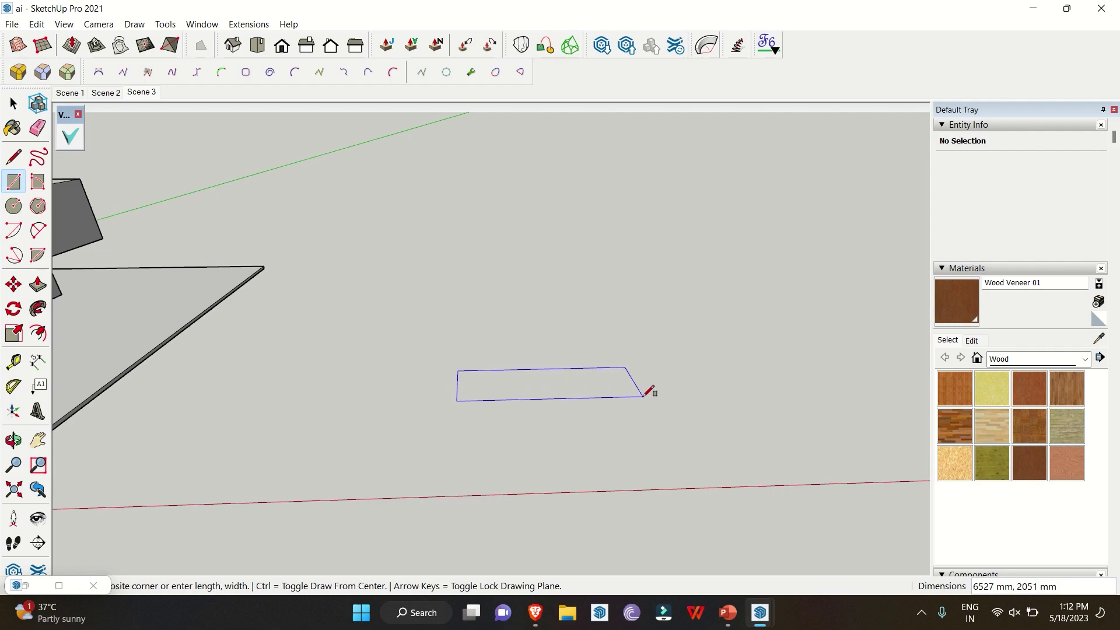
Extrude the new rectangle into a 3000 mm box and make it a component
click(642, 400)
key(space)
double_click(572, 396)
key(p)
click(572, 399)
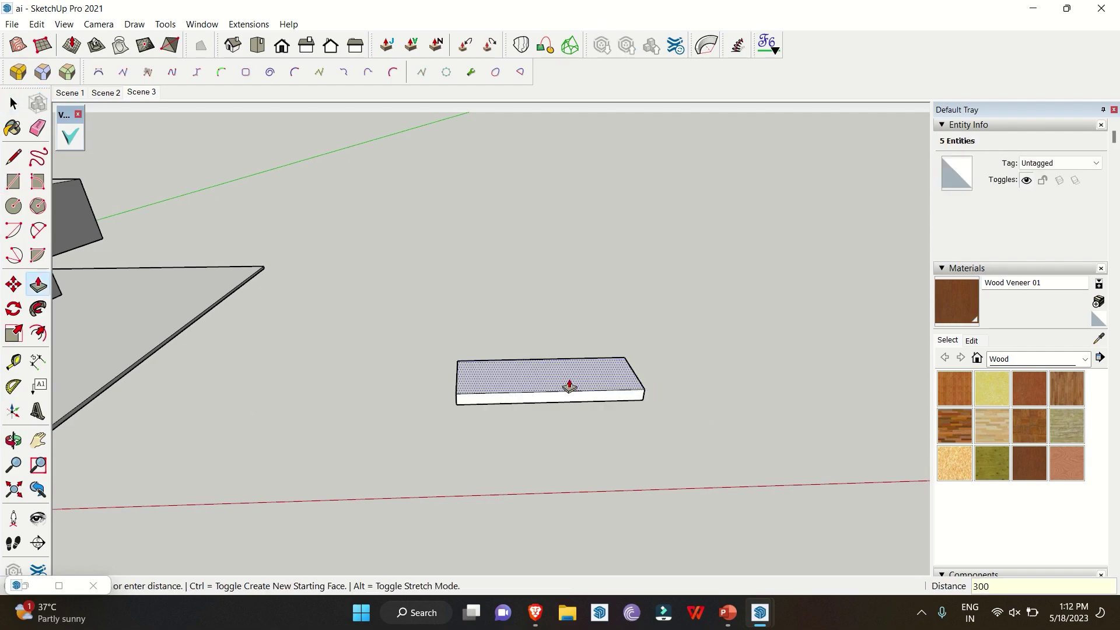
key(Return)
key(space)
triple_click(570, 379)
key(g)
Move the box component to a new spot
scroll(557, 392, down, 5)
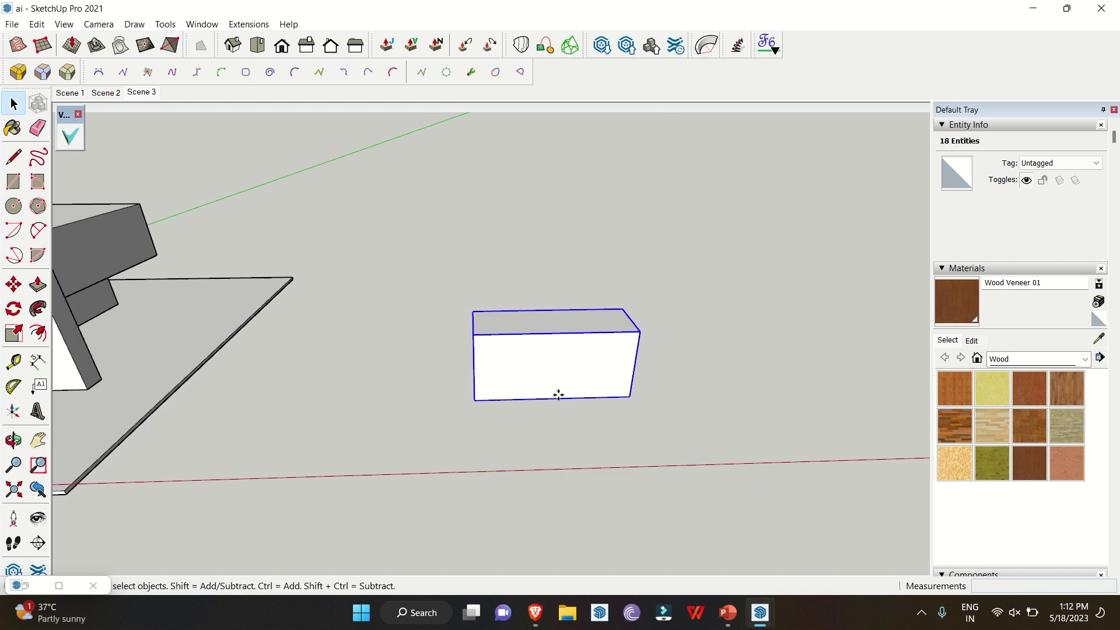
key(m)
click(380, 402)
scroll(294, 397, down, 2)
click(553, 394)
Draw a ground rectangle around the box and paint it Grass Dark Green
key(r)
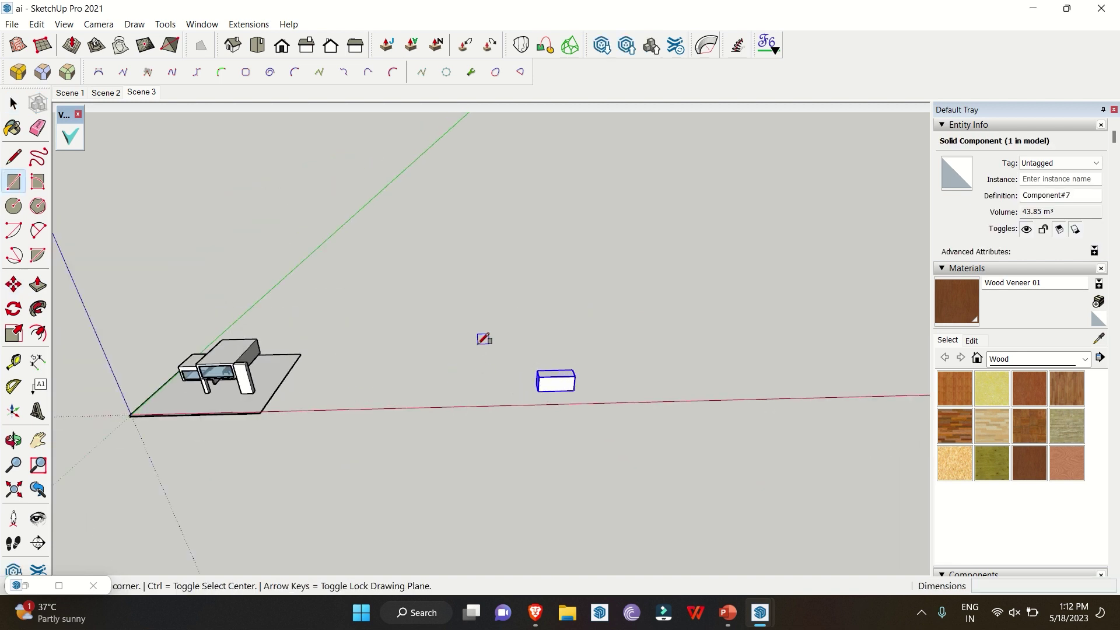
click(478, 344)
click(766, 450)
key(space)
double_click(660, 421)
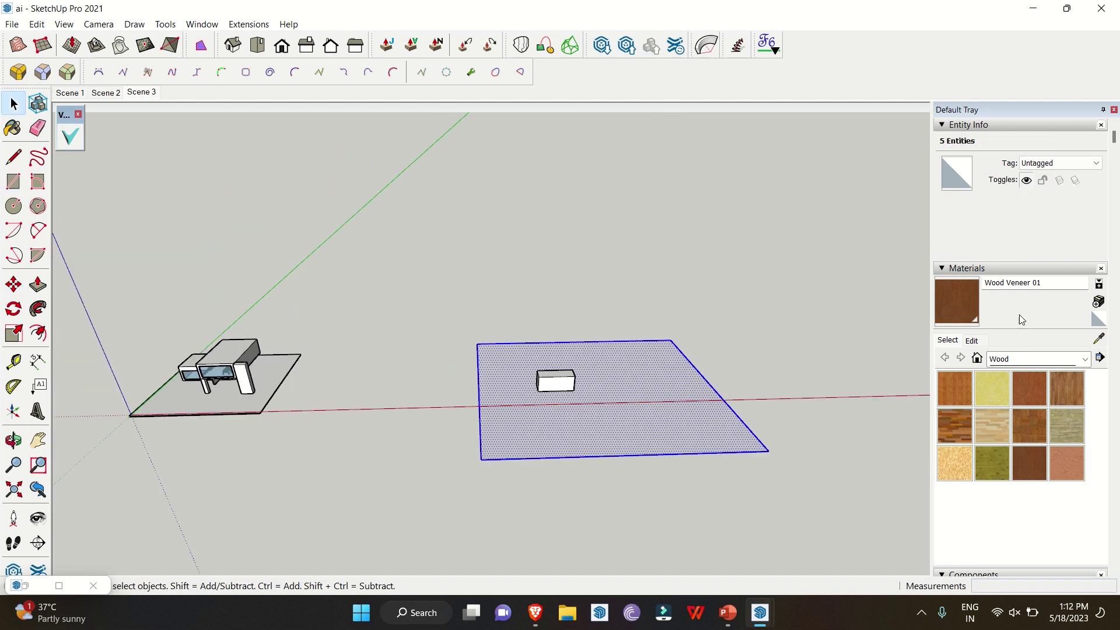
click(1037, 359)
click(1029, 436)
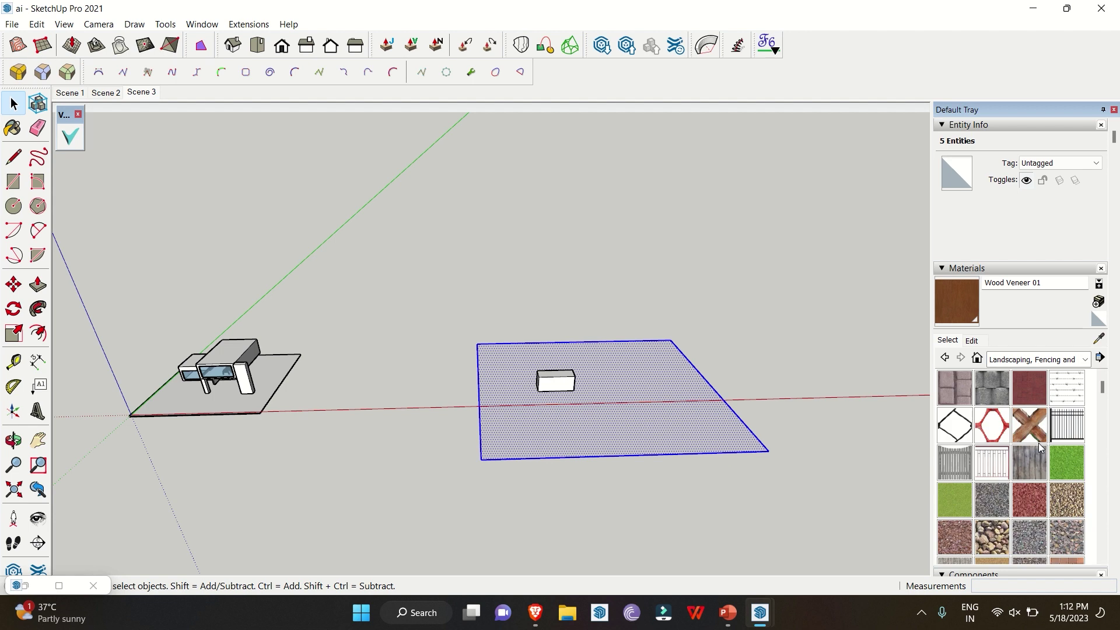
click(1066, 462)
click(617, 401)
Move the box onto the origin of the grassy ground
middle_drag(618, 400, 533, 382)
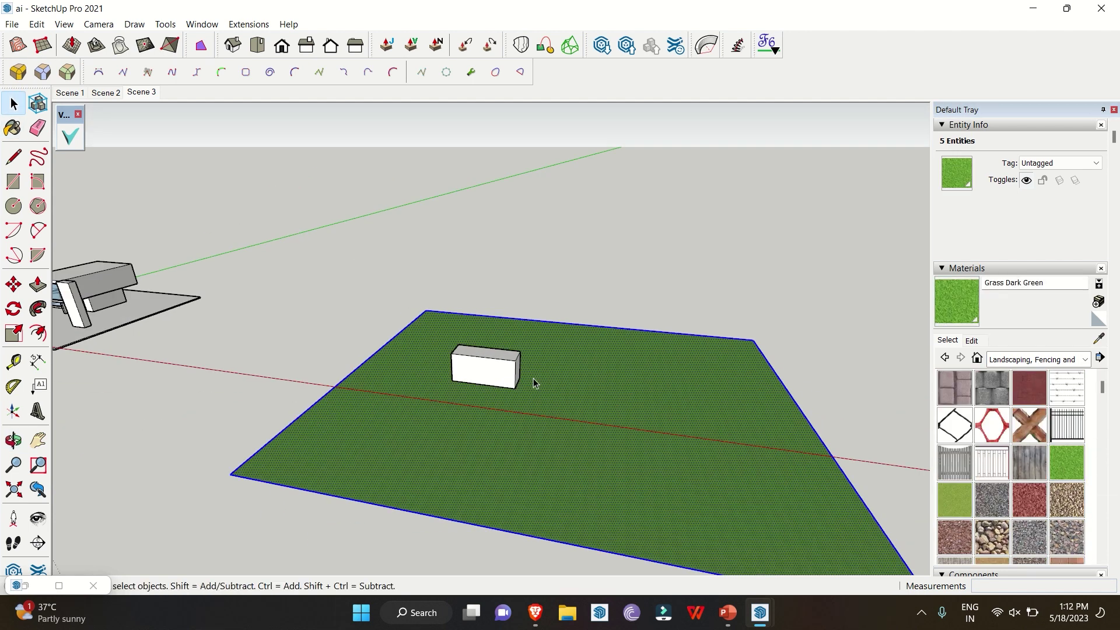
scroll(534, 382, up, 2)
click(457, 390)
key(m)
click(457, 396)
click(509, 407)
Paint all of the box's geometry with Brick Antique 01
double_click(517, 373)
key(ctrl+a)
key(b)
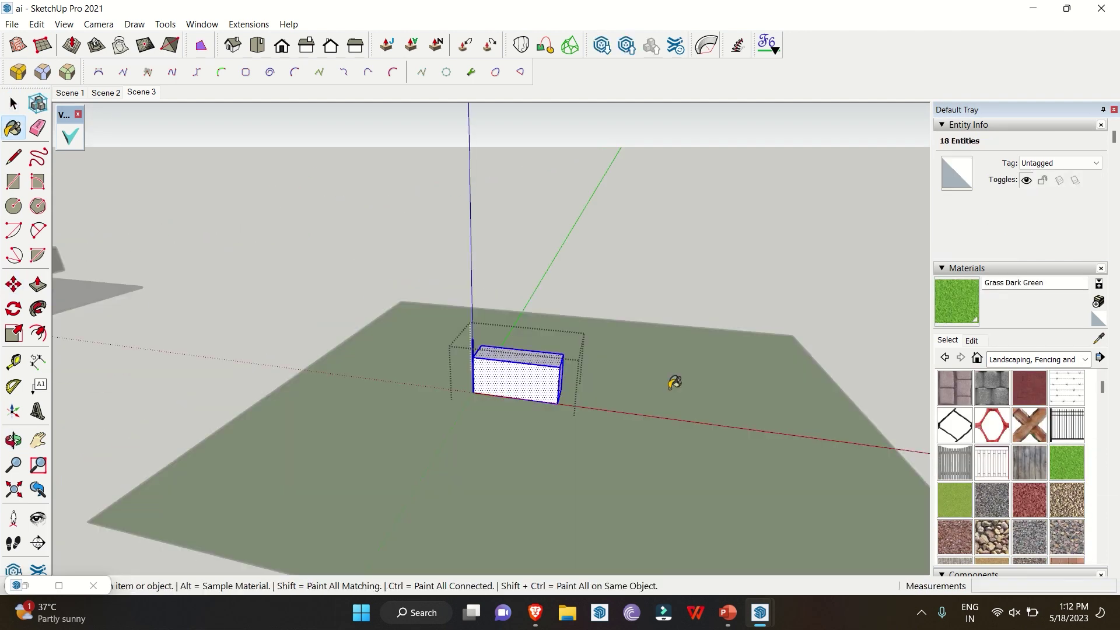
click(1037, 358)
click(1027, 382)
click(992, 388)
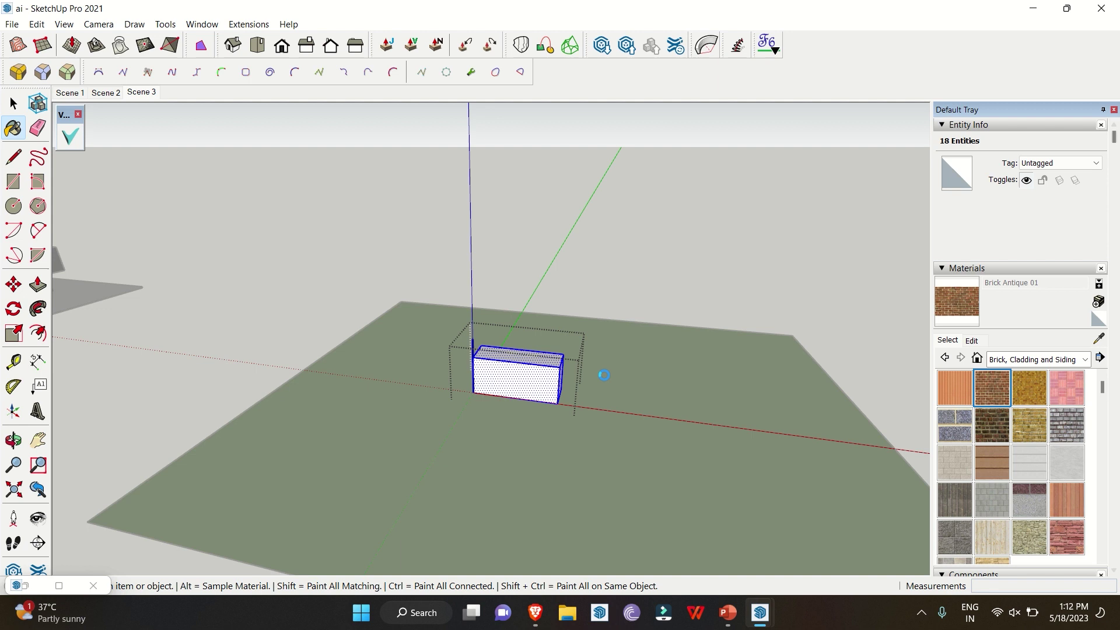
click(540, 375)
key(space)
key(Escape)
Copy the brick block upward into a three-block stack using a 2x array
scroll(553, 387, up, 5)
middle_drag(552, 388, 513, 425)
key(m)
key(ctrl)
click(533, 452)
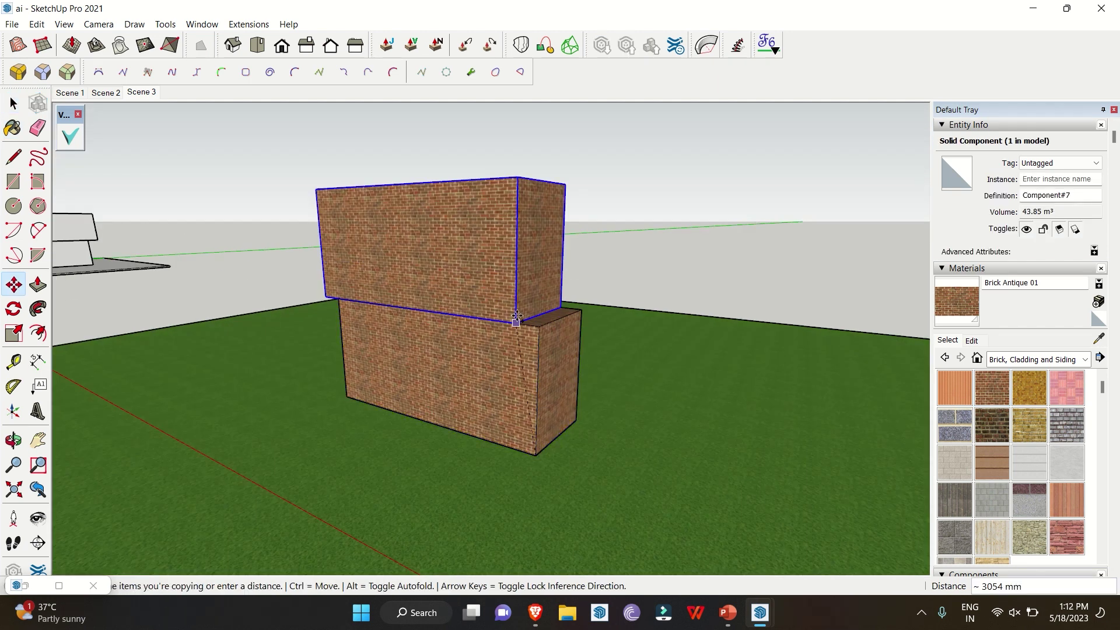
click(516, 318)
text(2x)
key(Return)
key(ctrl)
Add a fourth brick block on top of the stack and bring Veras back up
middle_drag(517, 318, 516, 312)
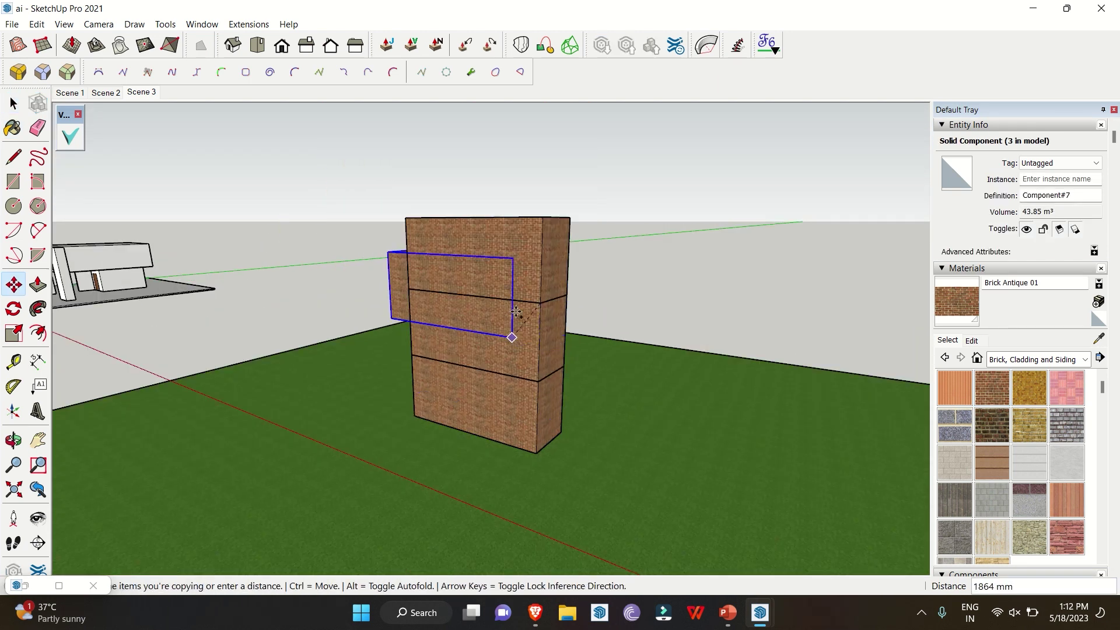
click(540, 225)
key(space)
middle_drag(540, 225, 258, 222)
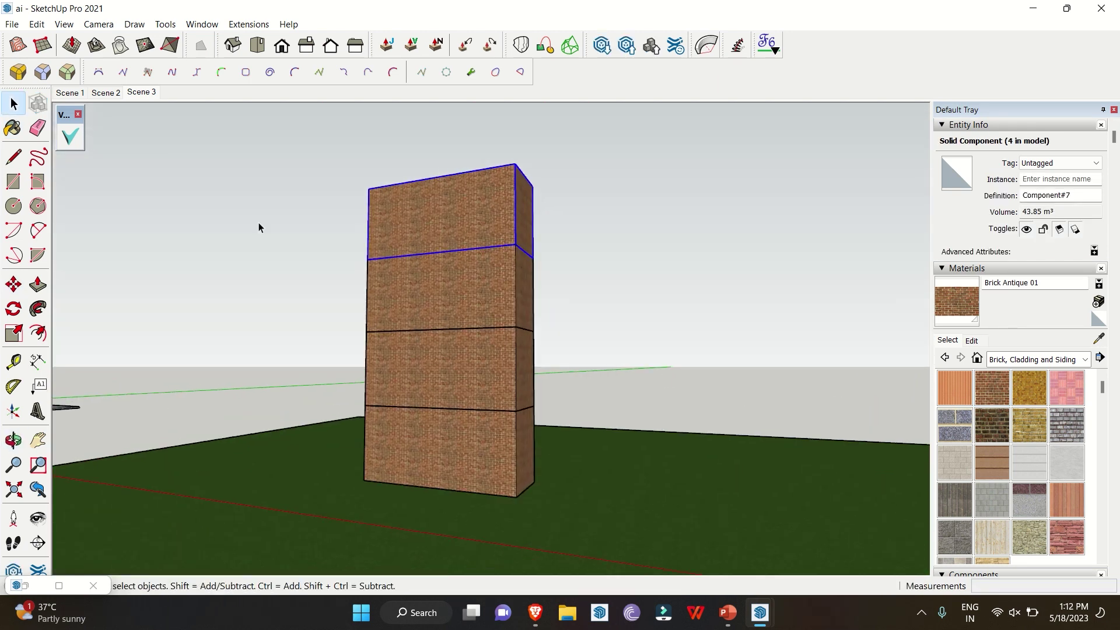
click(59, 586)
Refresh the Veras preview to the brick tower and pan the SketchUp view down
click(307, 141)
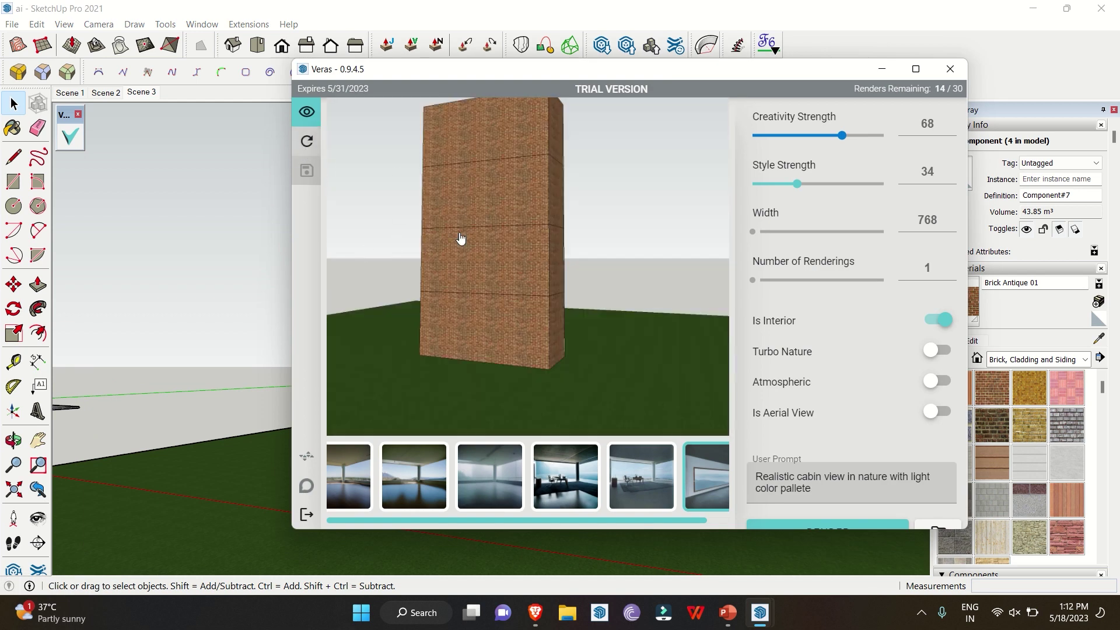
drag(586, 72, 969, 64)
scroll(392, 267, down, 2)
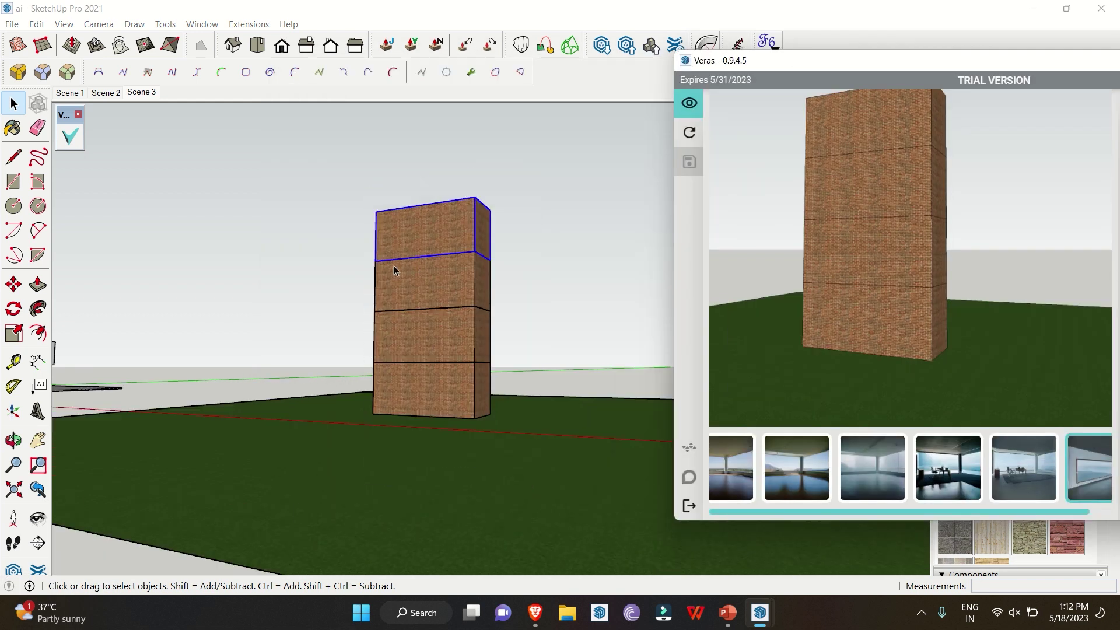
key(h)
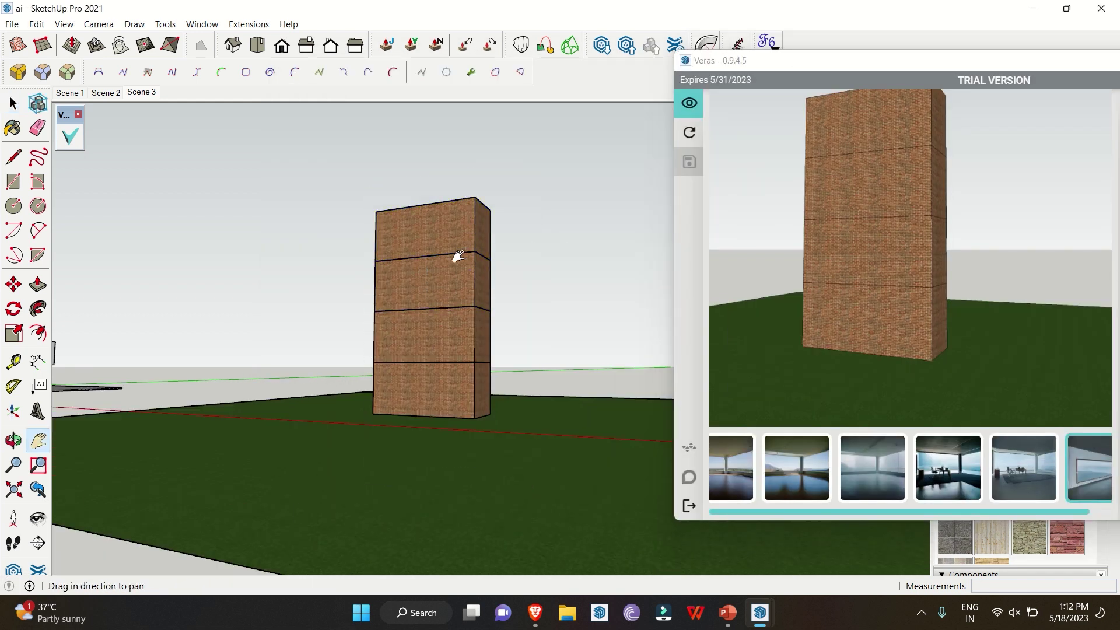
drag(455, 252, 449, 299)
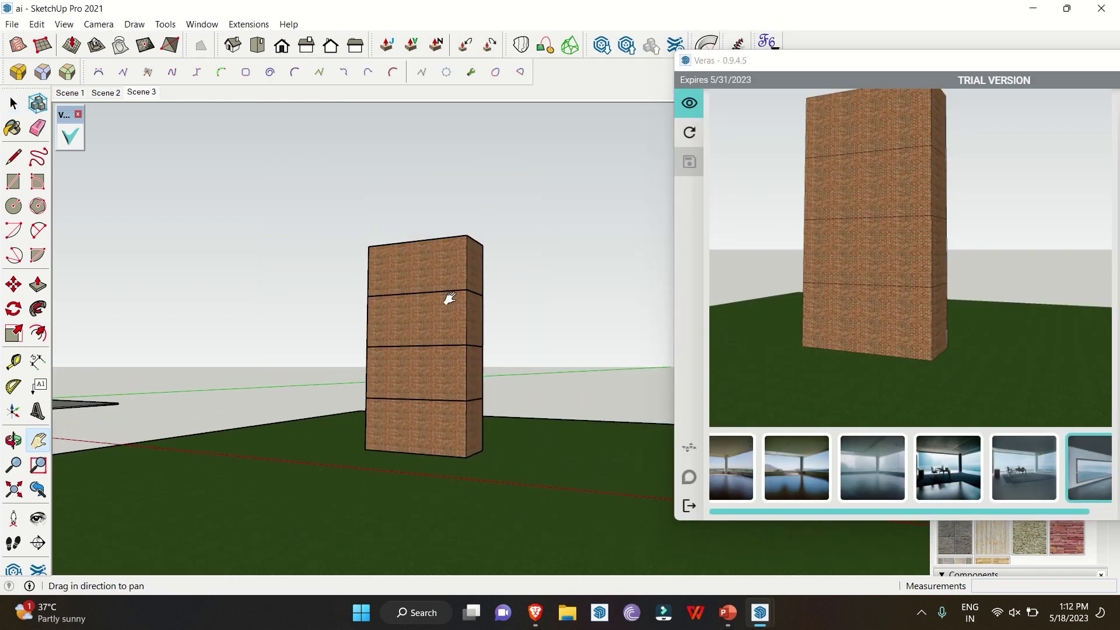
Prompt an ultrarealistic busy night-time city building with warm window lights and render
double_click(761, 64)
click(1006, 60)
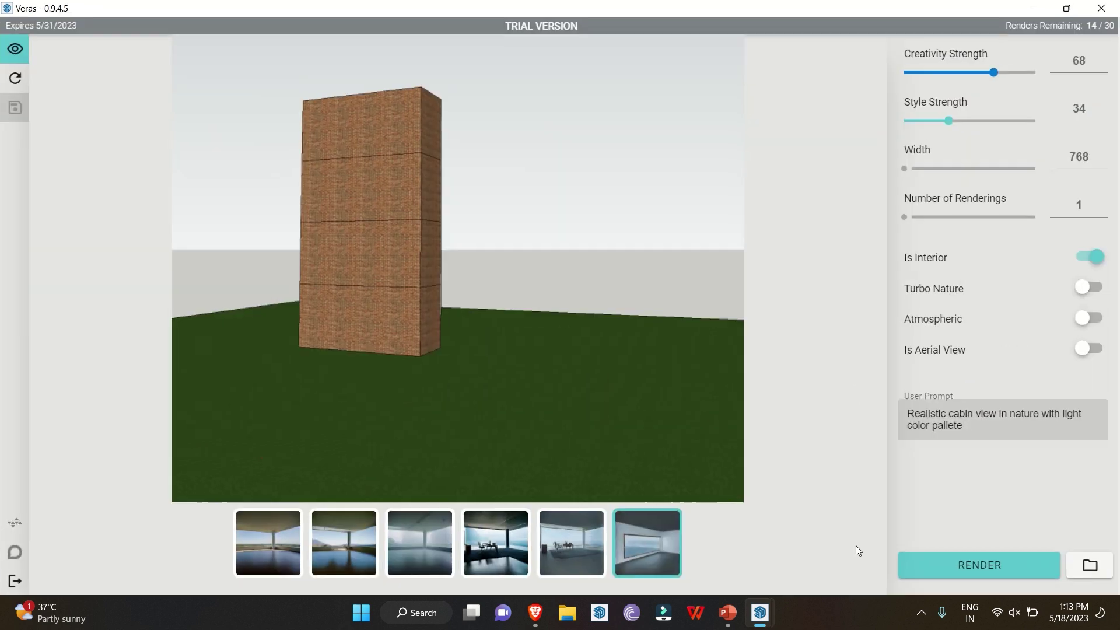
triple_click(968, 433)
text(Ultrarealsitc render, building in a very busy city during night time with alot of traffic nearby and warm lights in the building)
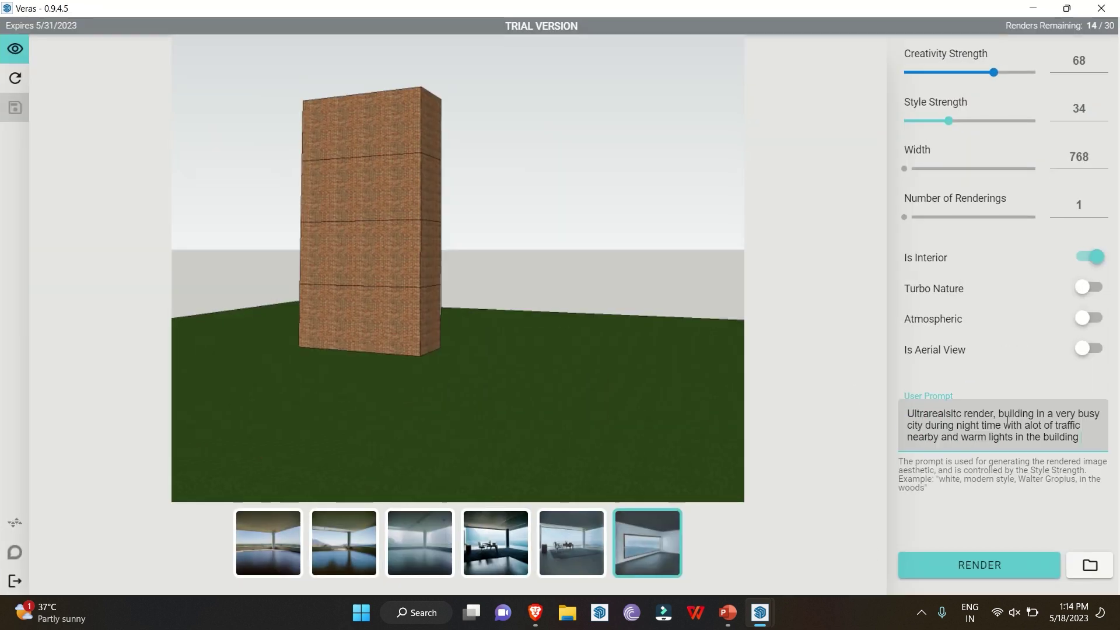
text( from large windows)
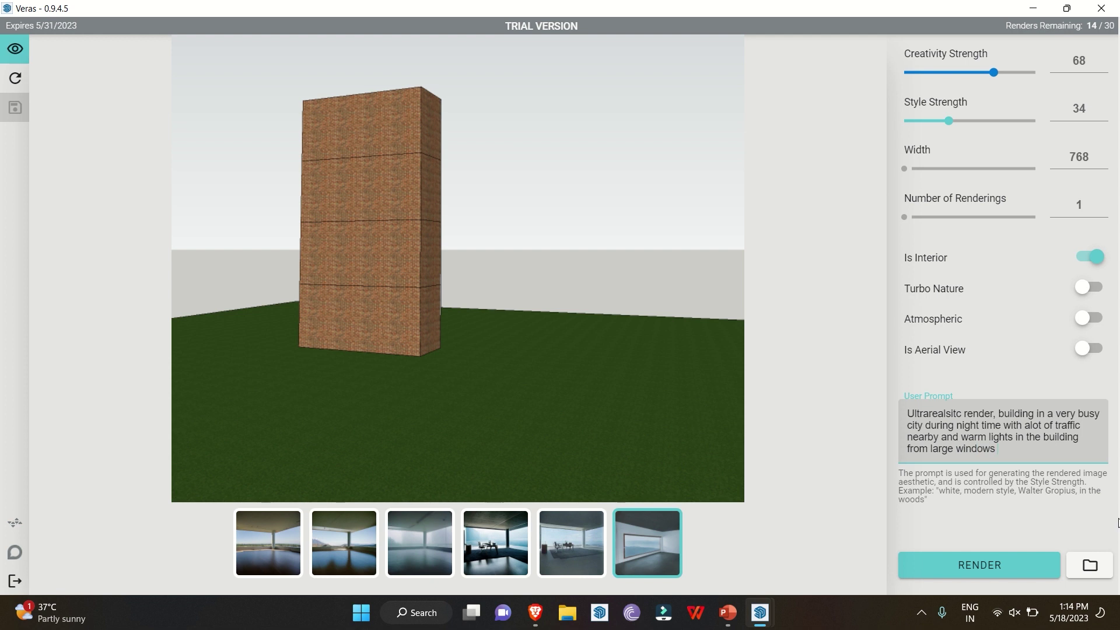
click(955, 562)
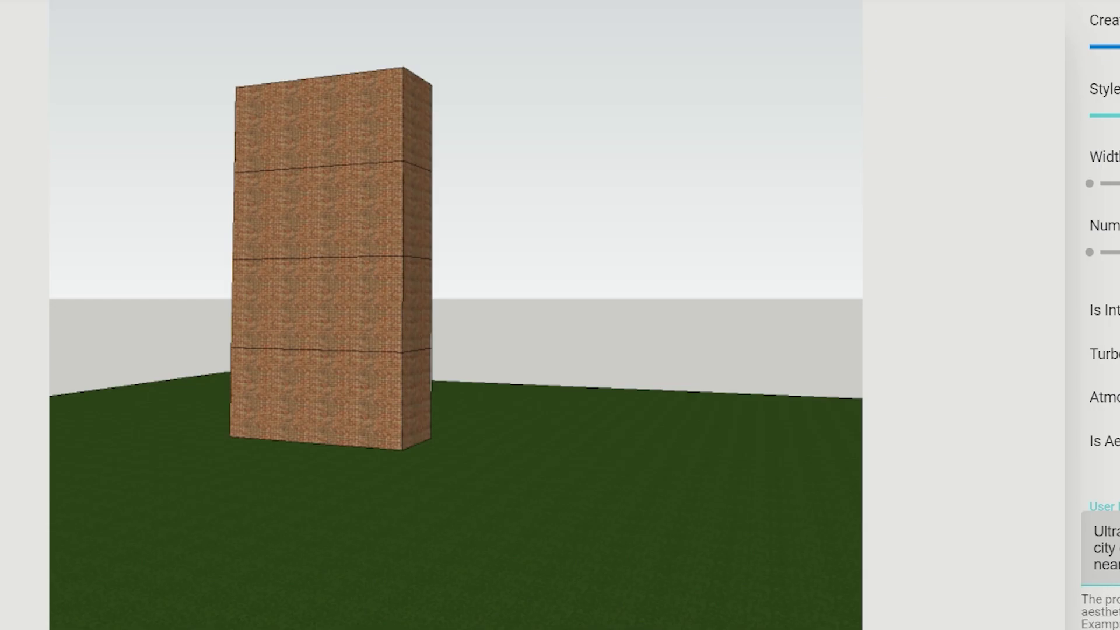
text(from)
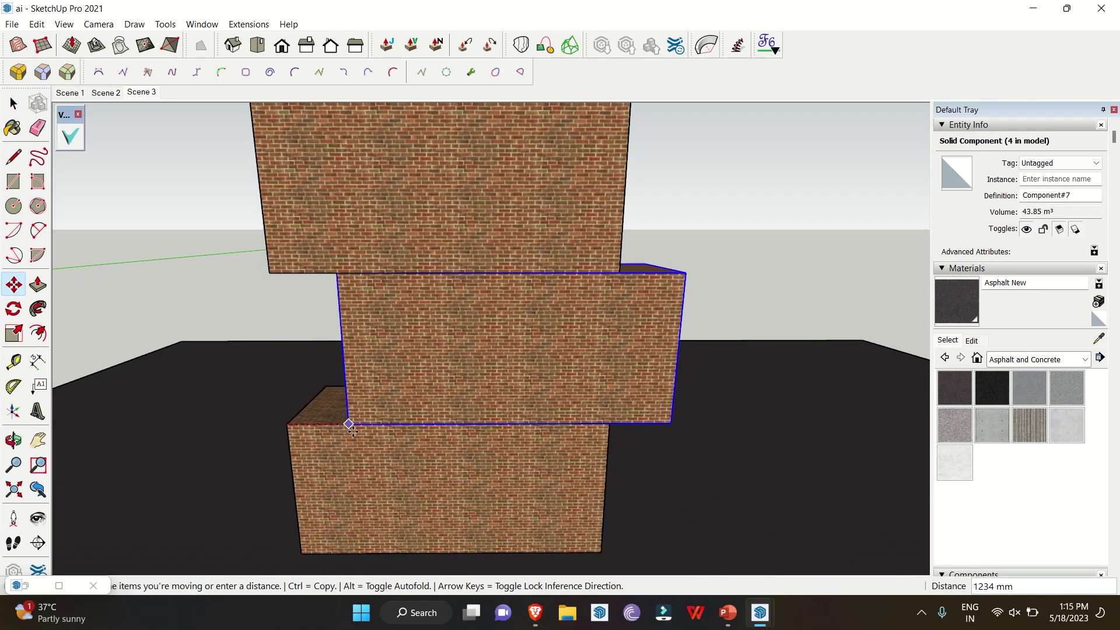
Shift one block to the right and the top block up and to the left to stagger the stack
click(413, 421)
key(space)
middle_drag(443, 288, 627, 383)
click(578, 221)
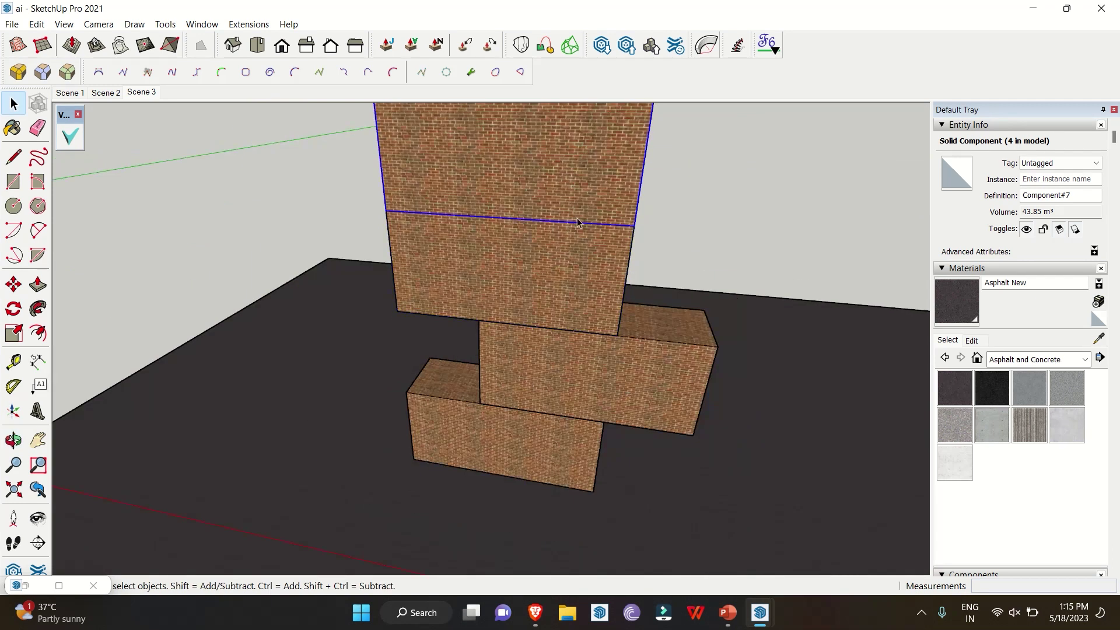
key(m)
click(578, 222)
click(487, 229)
key(space)
scroll(555, 268, down, 1)
Select the second and bottom blocks, then settle on a frontal view of the zigzag stack
key(s)
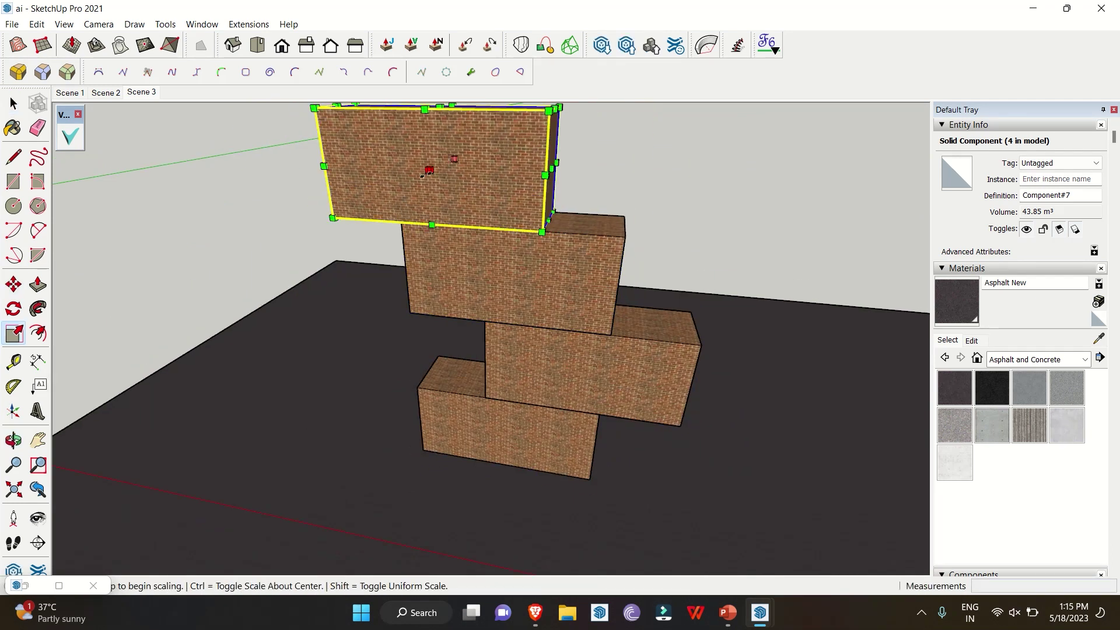
middle_drag(513, 255, 457, 333)
click(457, 332)
middle_drag(518, 282, 465, 460)
click(464, 460)
key(space)
middle_drag(741, 280, 404, 290)
click(404, 290)
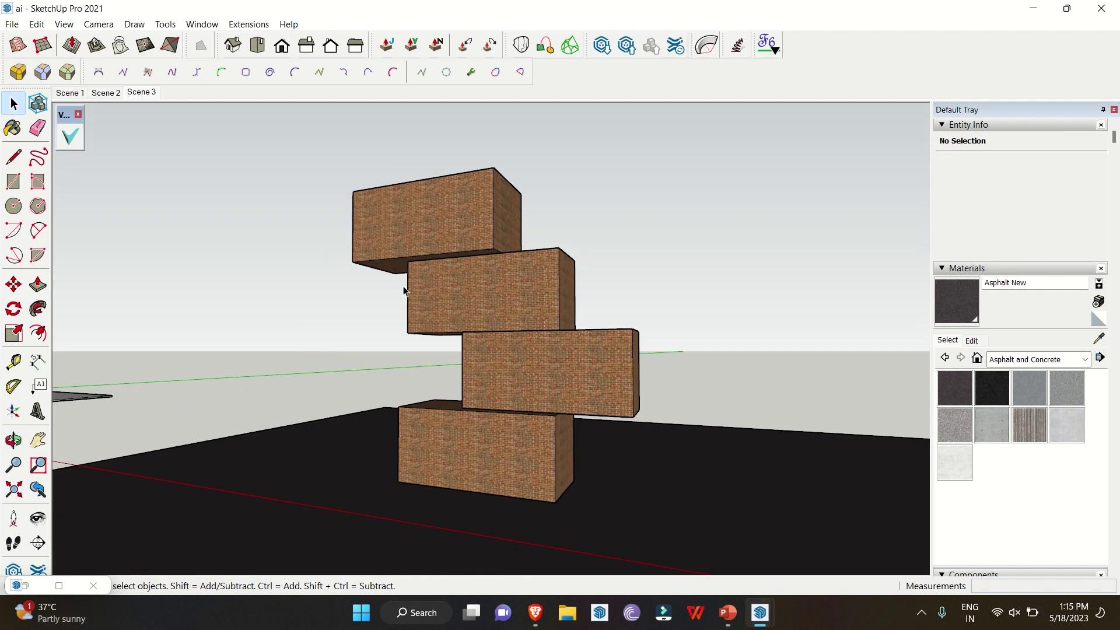
scroll(404, 290, down, 2)
Bring the Veras window back over the model, showing the live model preview
click(59, 586)
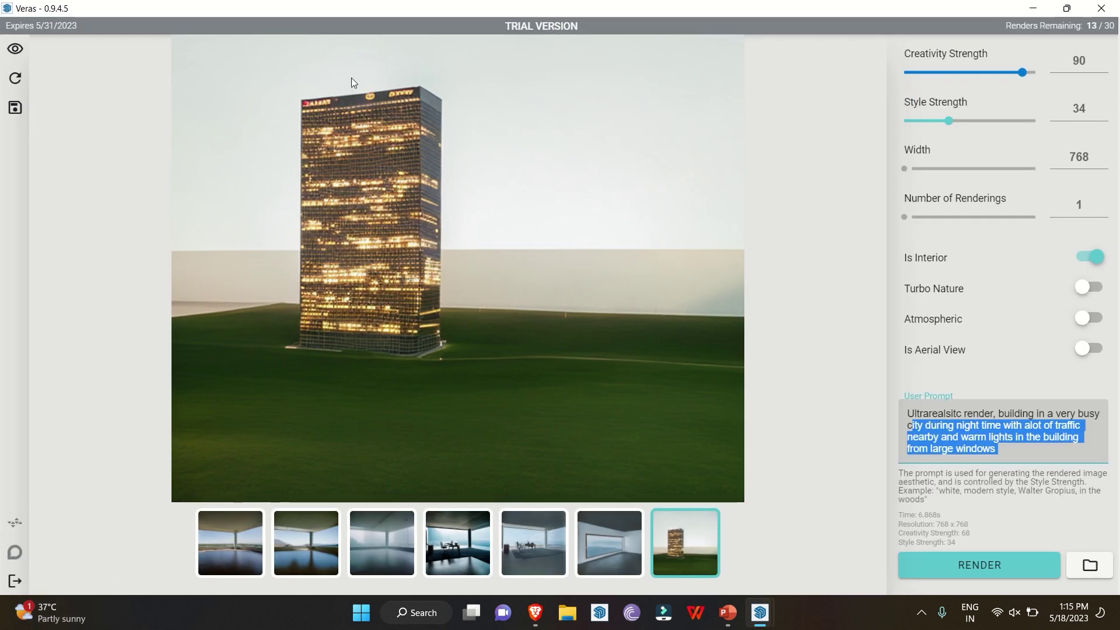
double_click(445, 10)
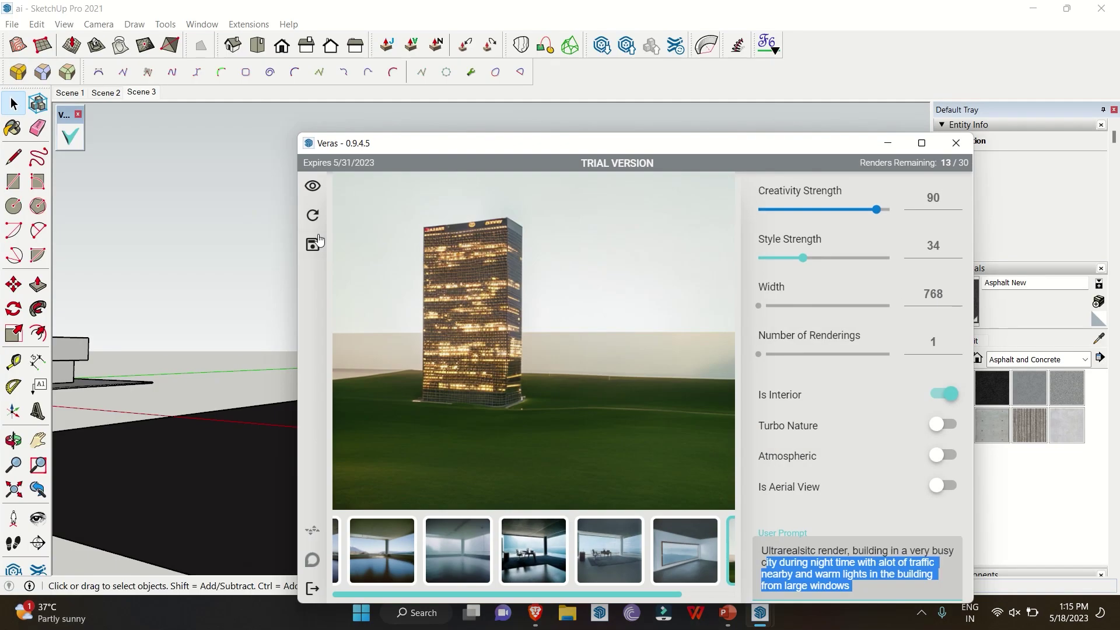
click(313, 185)
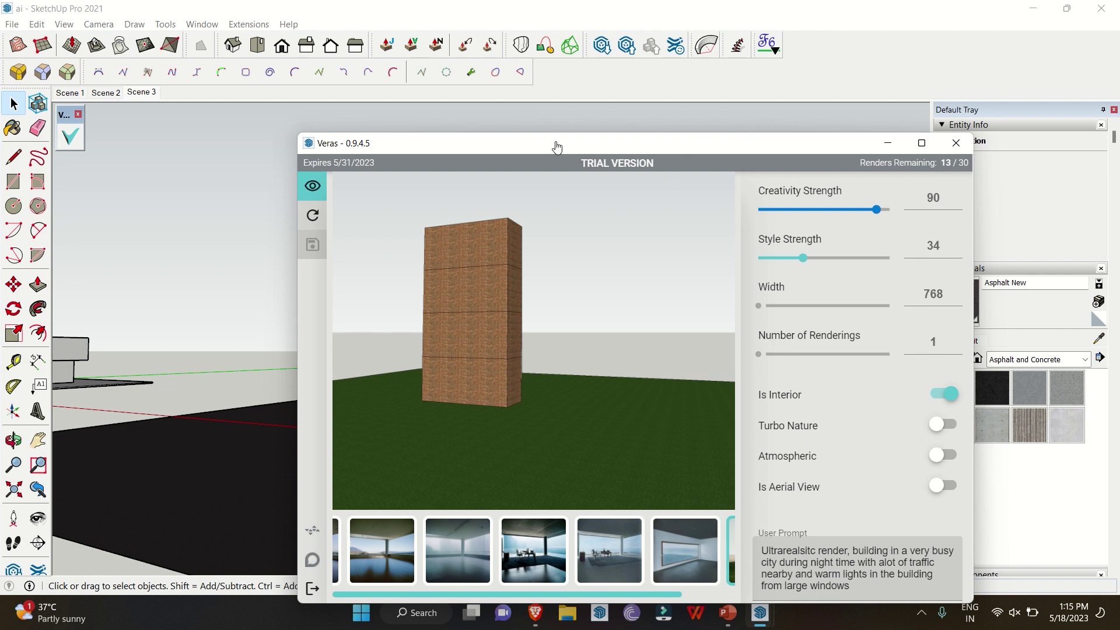
Replace the prompt with 'cabin boxes in natural environment with snow all around ad large window openings in blocks' and render
drag(554, 147, 929, 98)
double_click(763, 95)
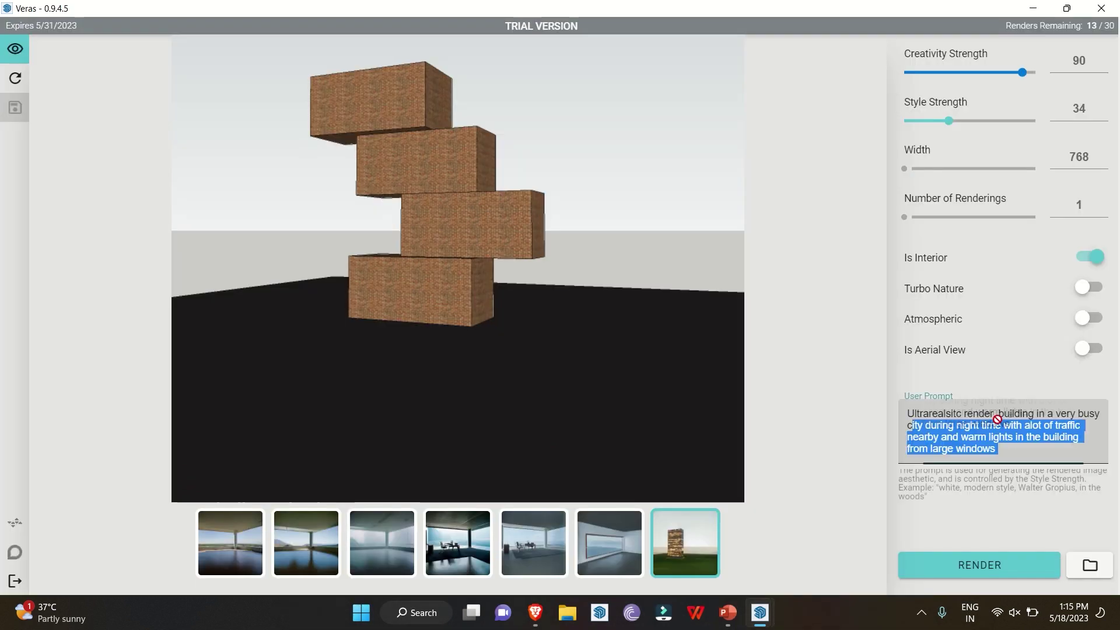
click(1022, 423)
key(BackSpace)
key(BackSpace)
key(BackSpace)
key(BackSpace)
key(BackSpace)
key(BackSpace)
key(BackSpace)
key(BackSpace)
key(BackSpace)
key(BackSpace)
key(BackSpace)
key(BackSpace)
key(BackSpace)
key(BackSpace)
key(BackSpace)
key(BackSpace)
key(BackSpace)
key(BackSpace)
key(BackSpace)
key(BackSpace)
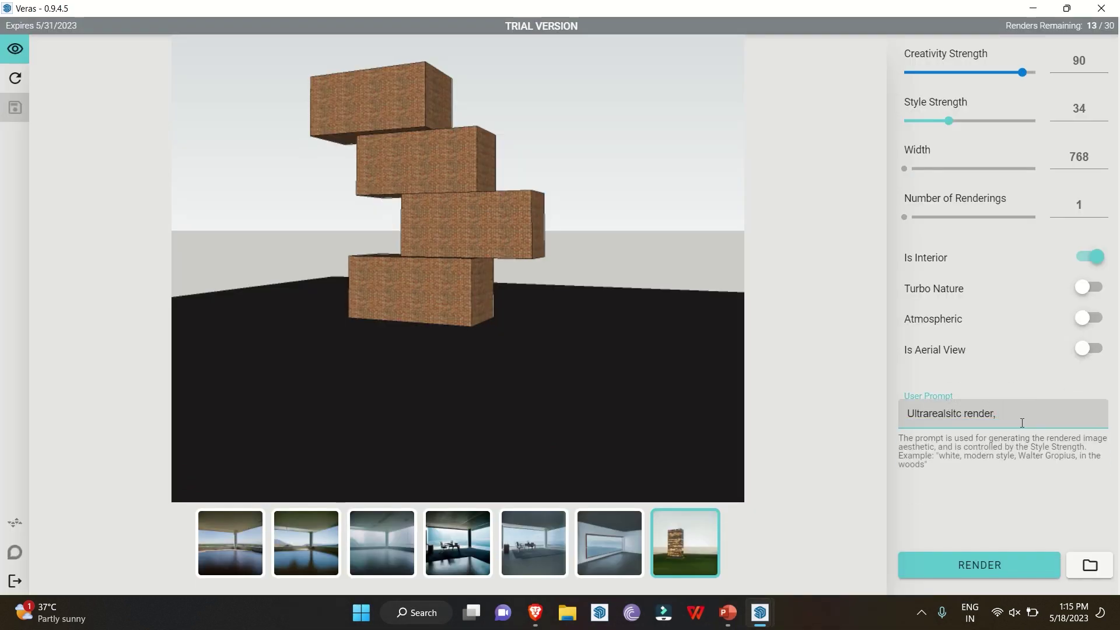
text(cabin boxes in)
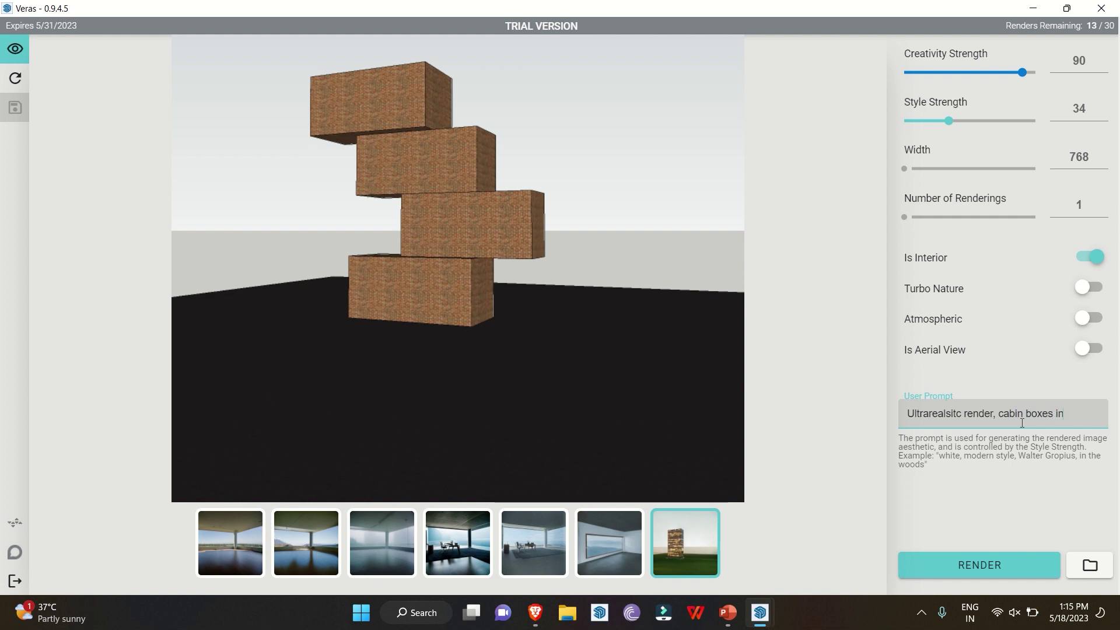
text( natural environment with snow all around ad large )
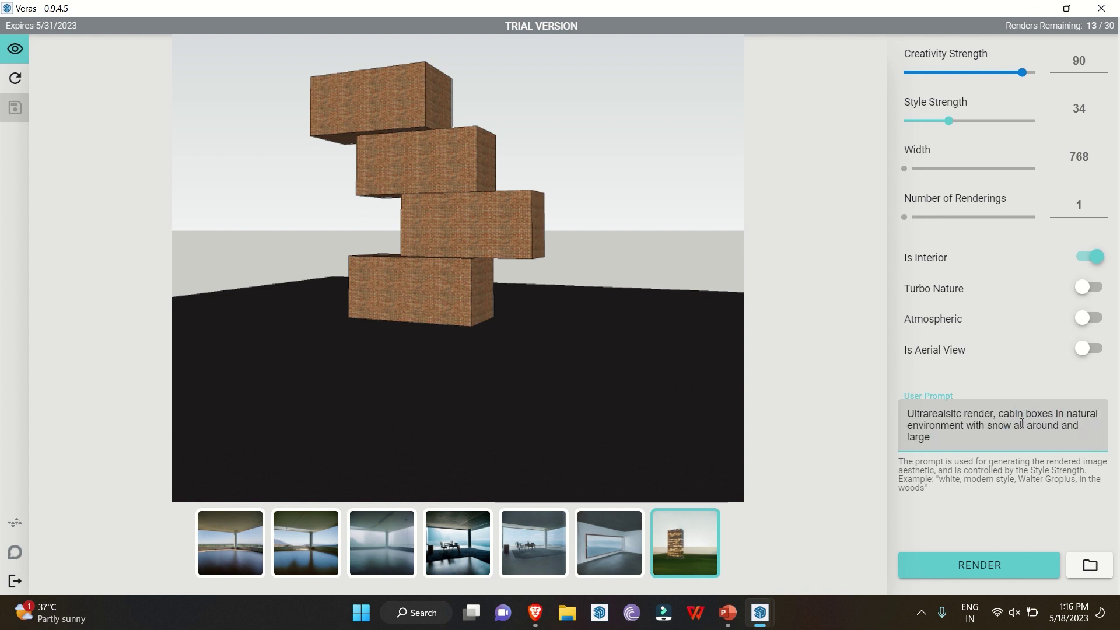
text(window openings in bli)
key(BackSpace)
text(ocks)
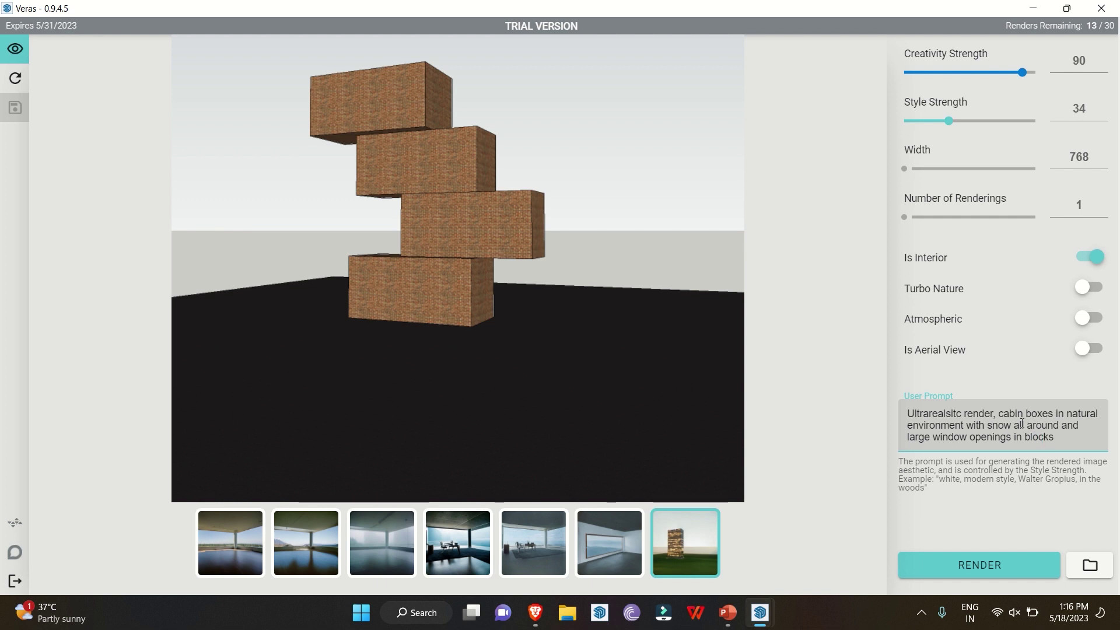
click(972, 560)
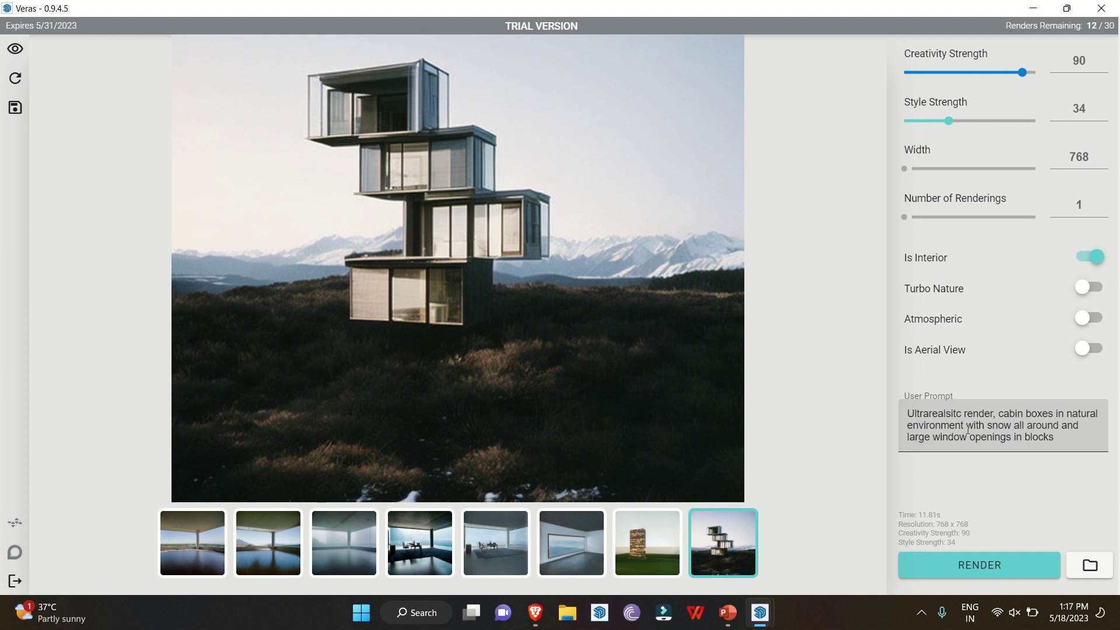
Swap 'natural environment' for 'flat mountain top' in the prompt and render again
drag(962, 425, 1072, 404)
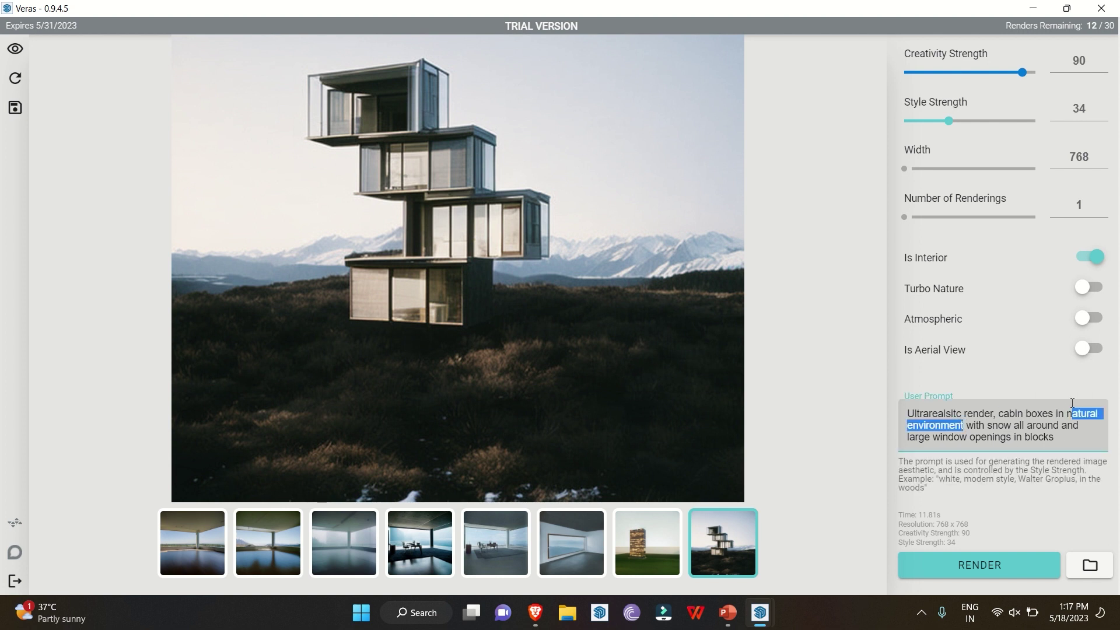
text(flat mountain top)
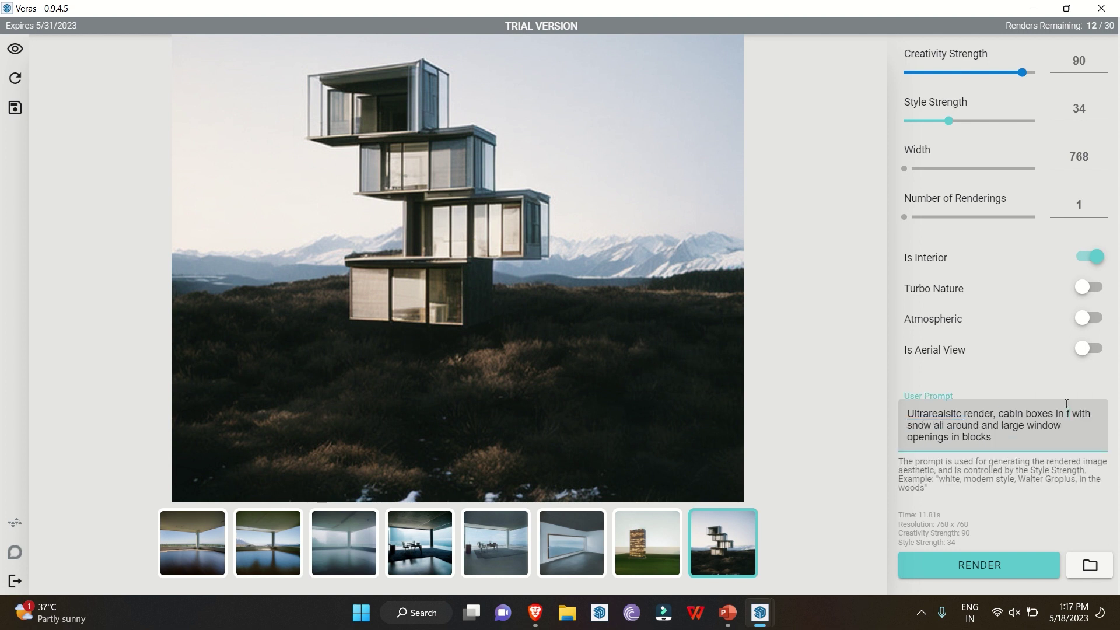
click(1000, 566)
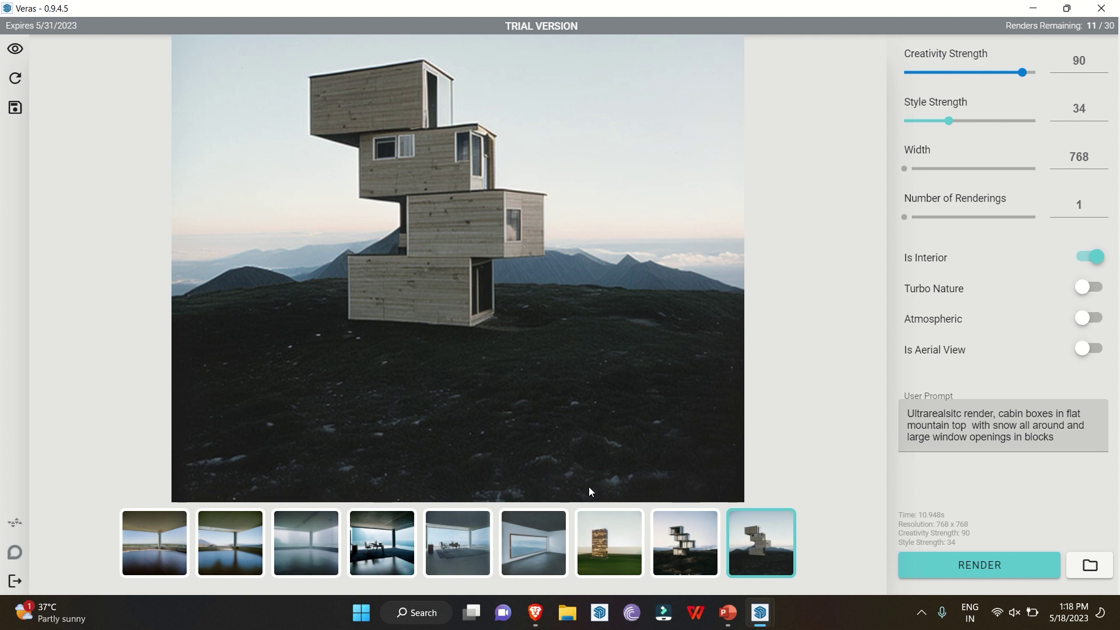
Append 'some small flower bushes near the building' to the prompt and render
click(1071, 435)
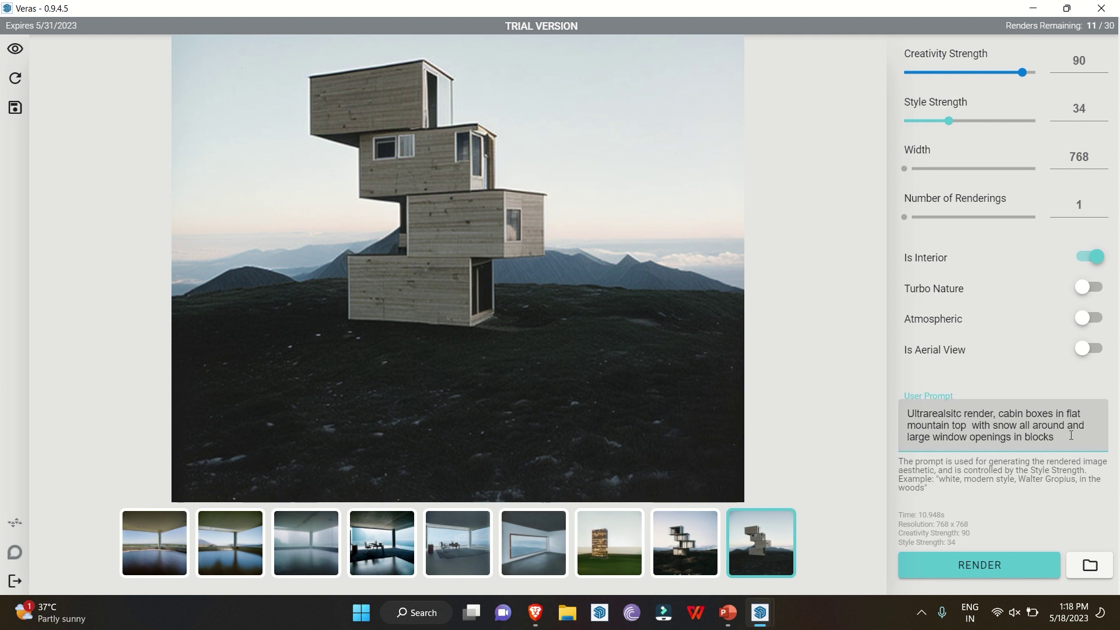
text(some )
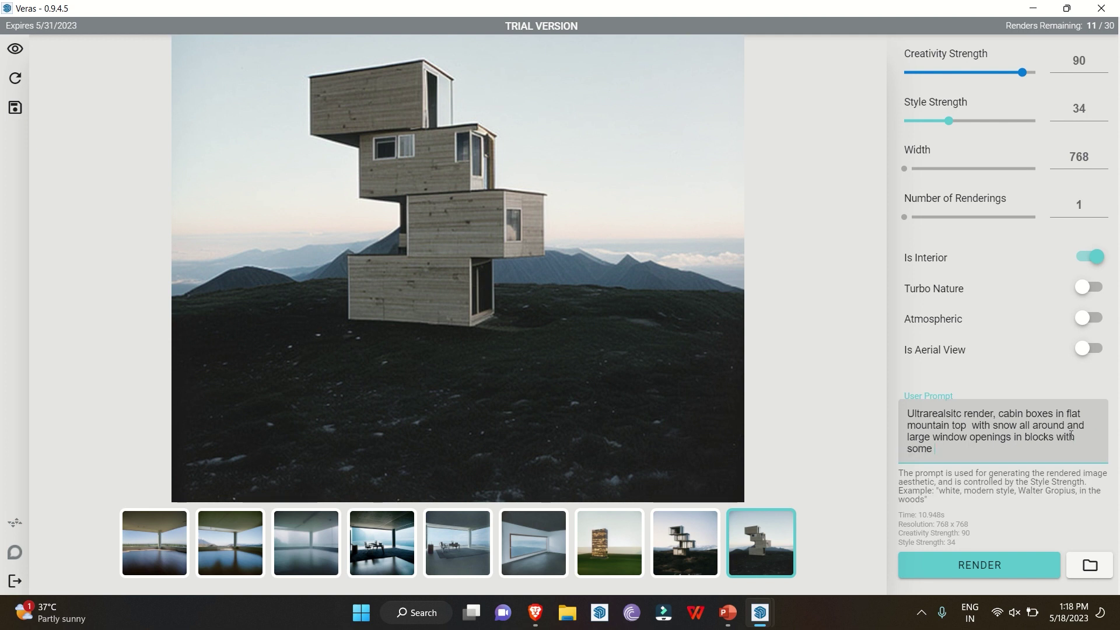
text(small flower bushes near the building)
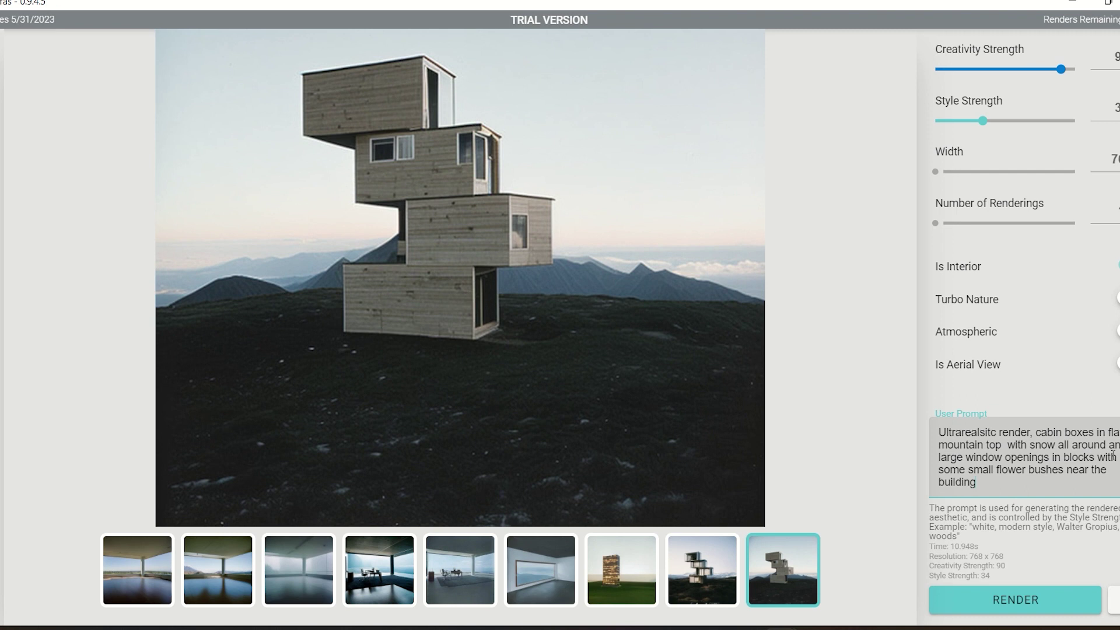
click(992, 599)
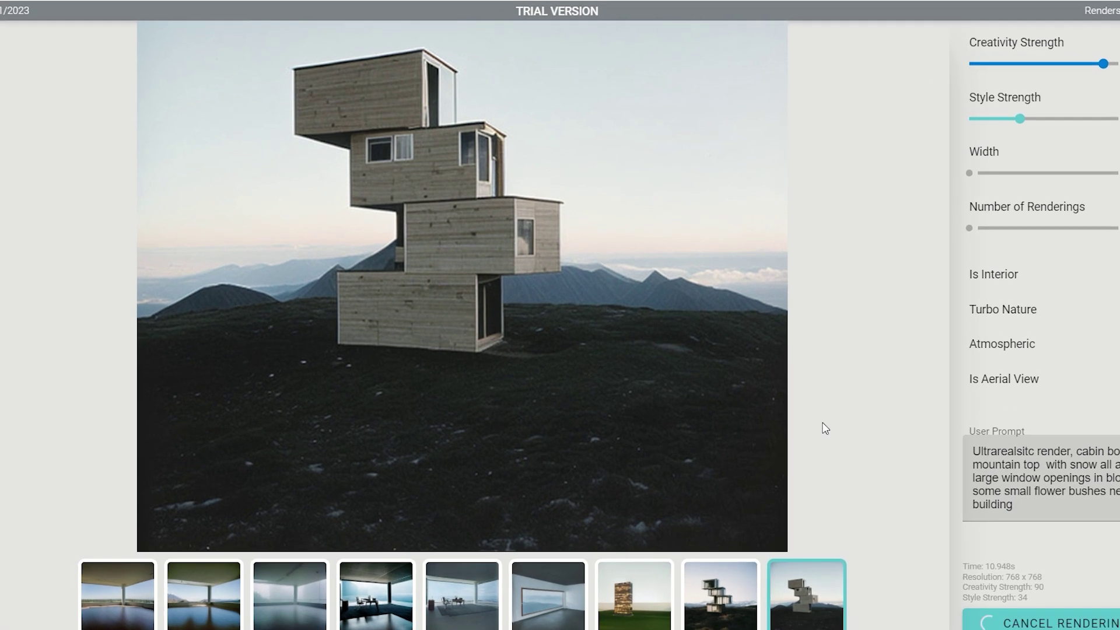